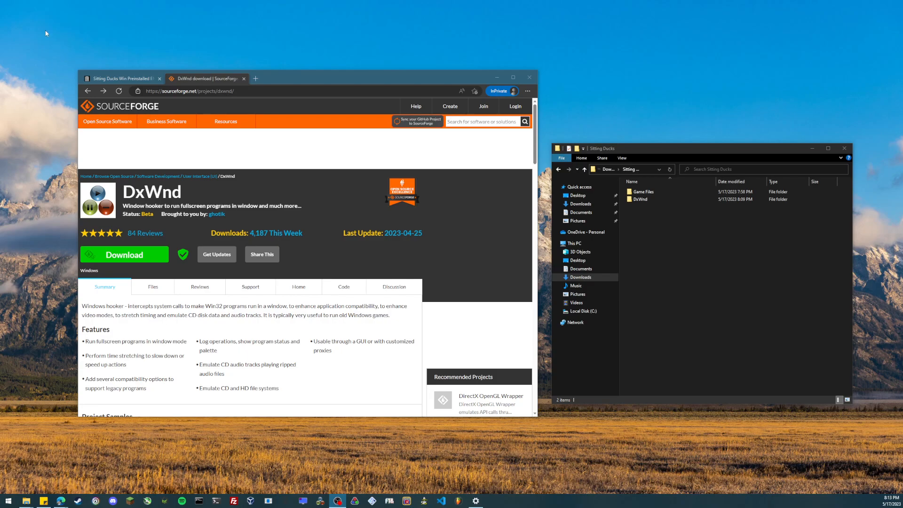
Step: Review the Game Files folder and the Sitting Ducks and DxWnd download pages, returning to the Sitting Ducks folder
left_click(687, 223)
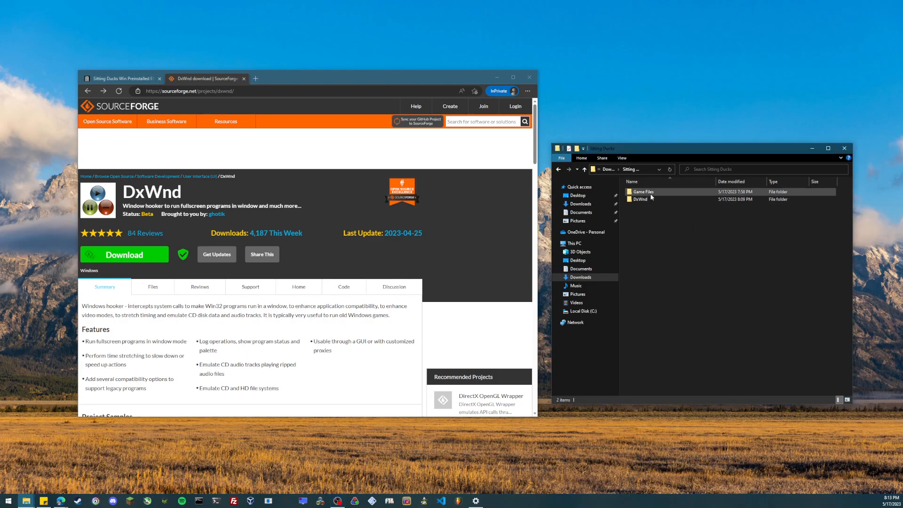
double_click(643, 192)
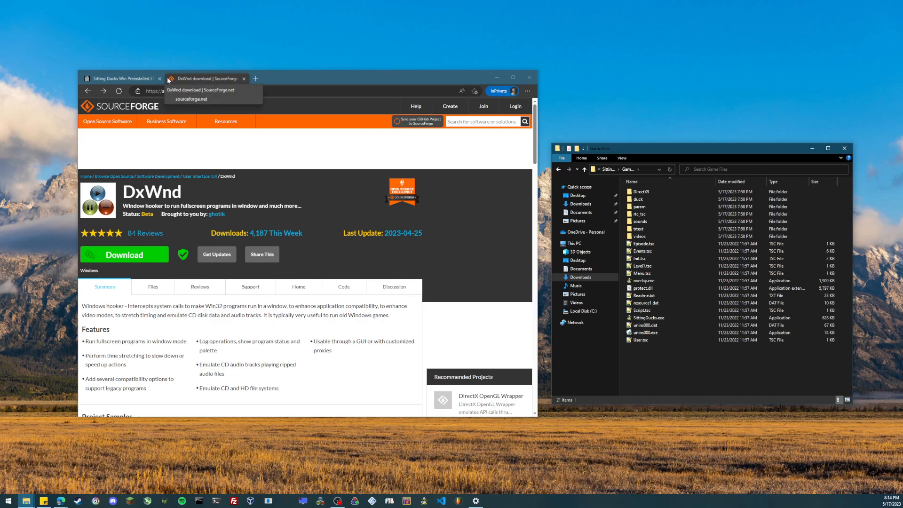
left_click(124, 78)
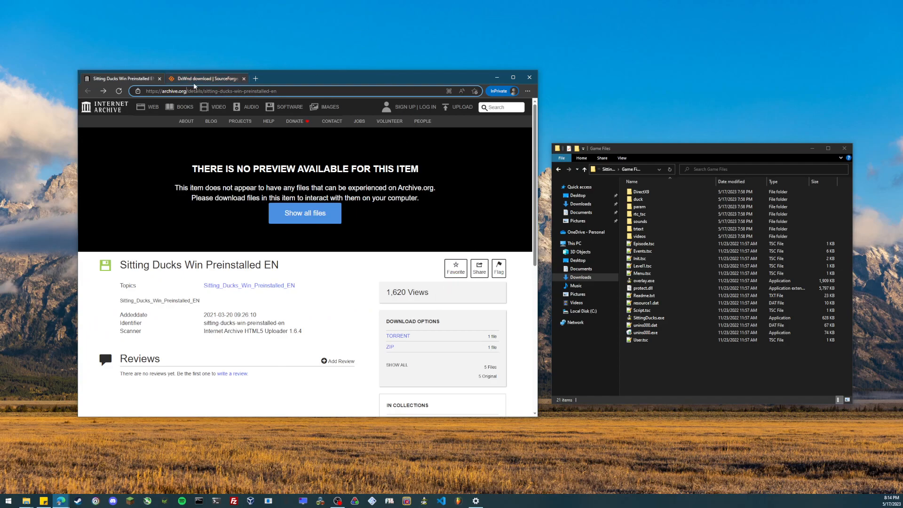
mouse_move(201, 81)
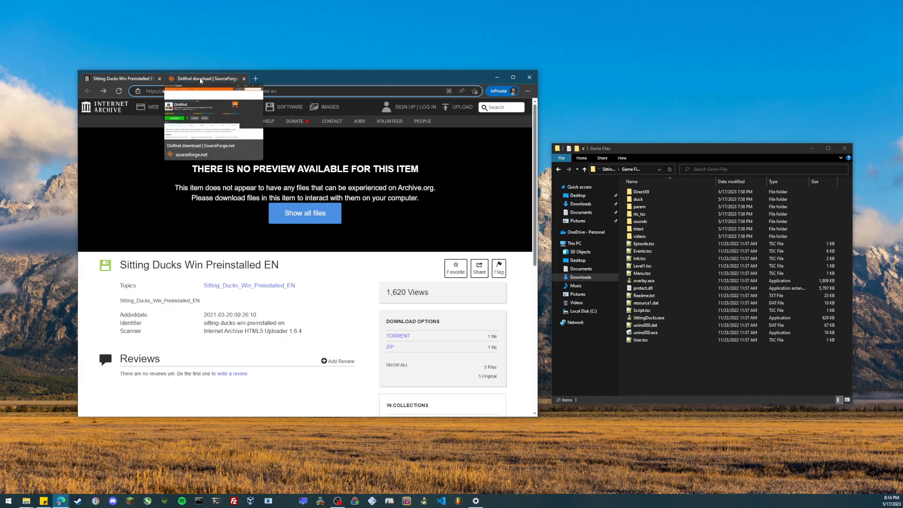
left_click(204, 80)
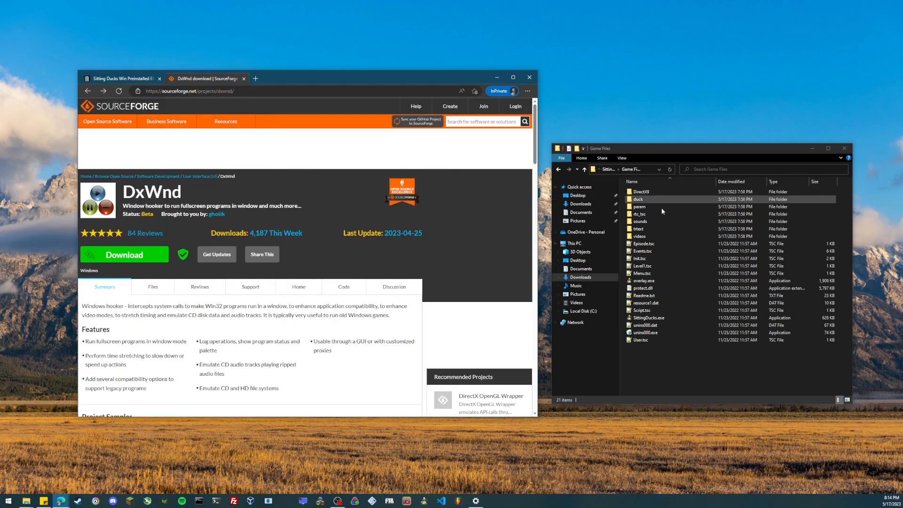
left_click(562, 172)
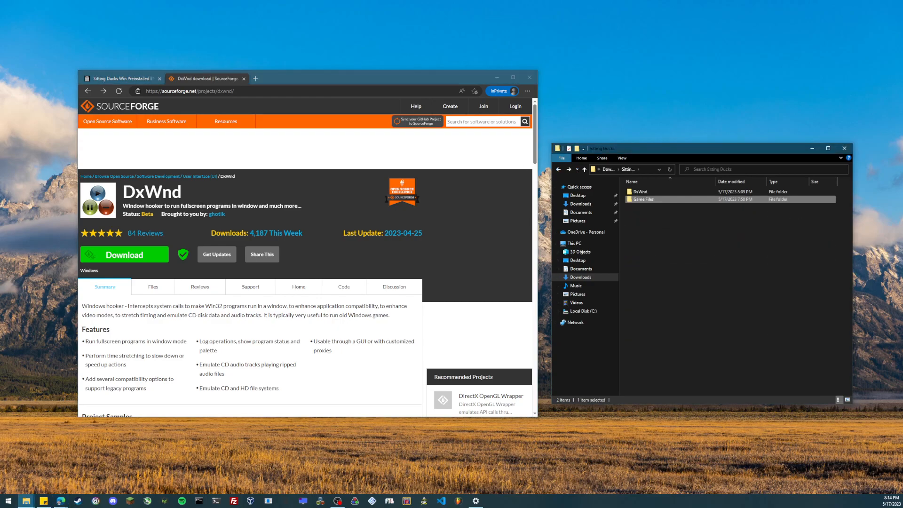
key("alt+Tab")
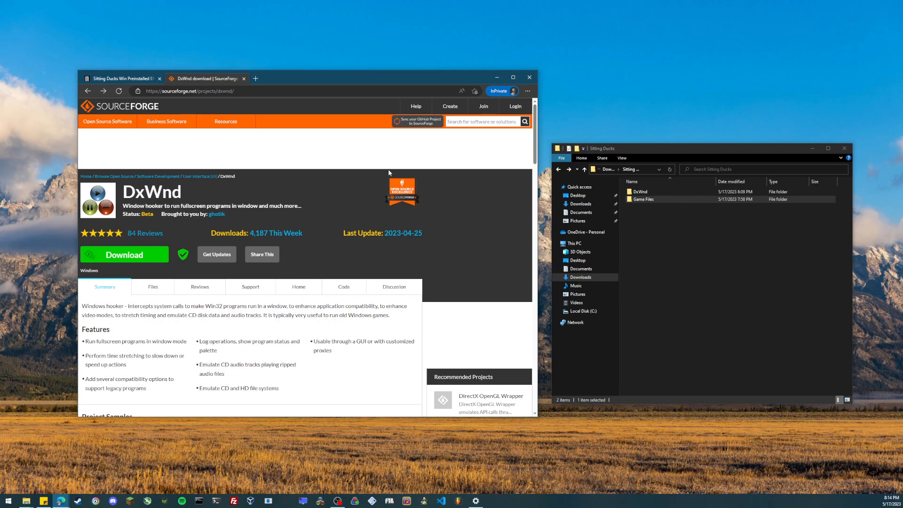
left_click(723, 226)
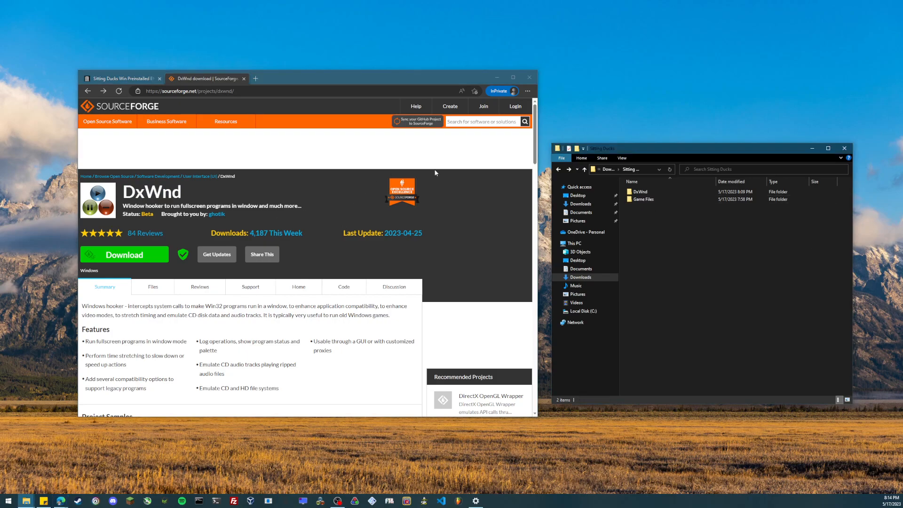
Step: Download the latest DxWnd build from SourceForge and keep v2_05_95_build.rar despite the browser's safety warning
left_click(141, 255)
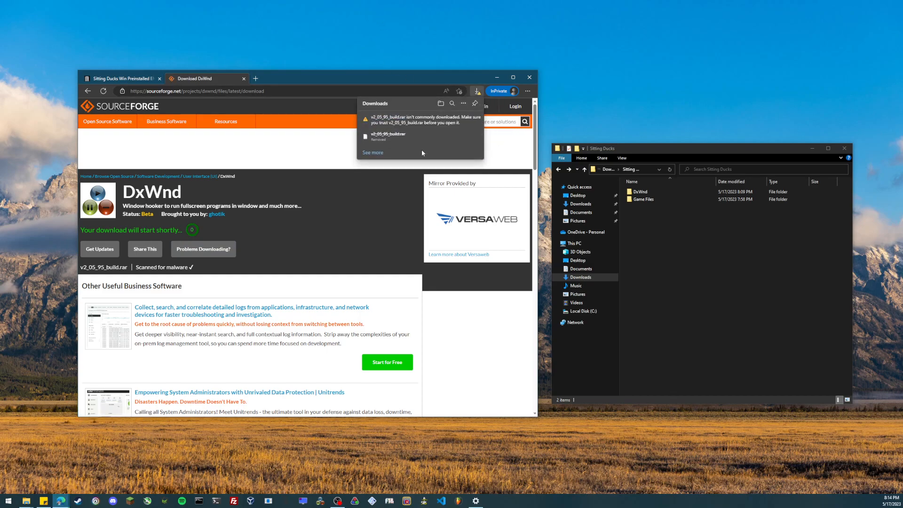
mouse_move(226, 122)
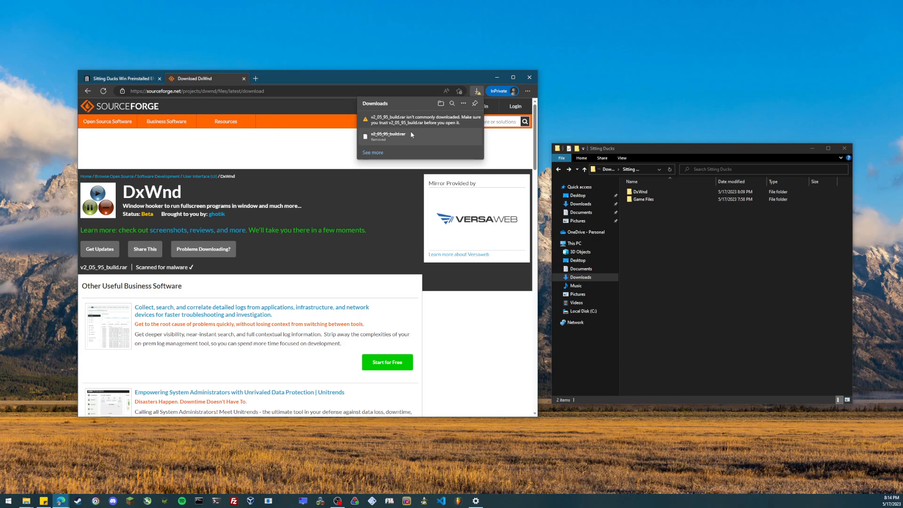
left_click(470, 119)
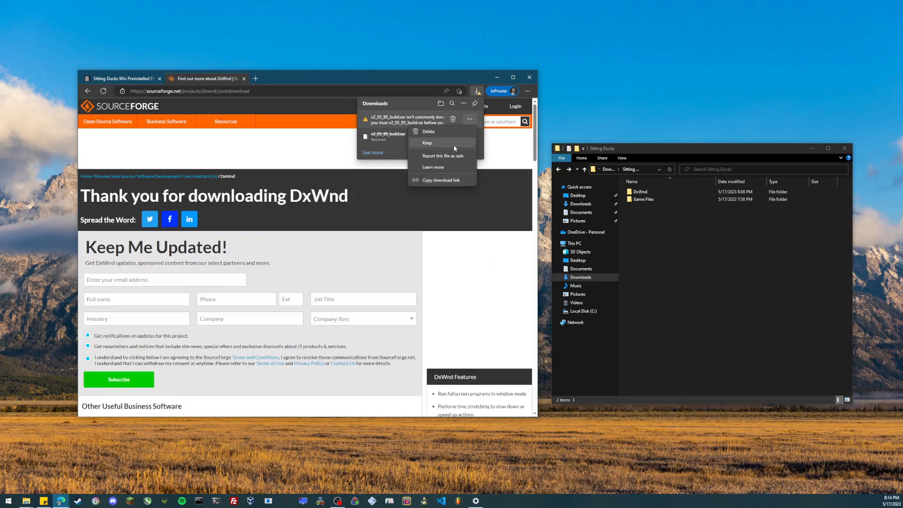
left_click(437, 143)
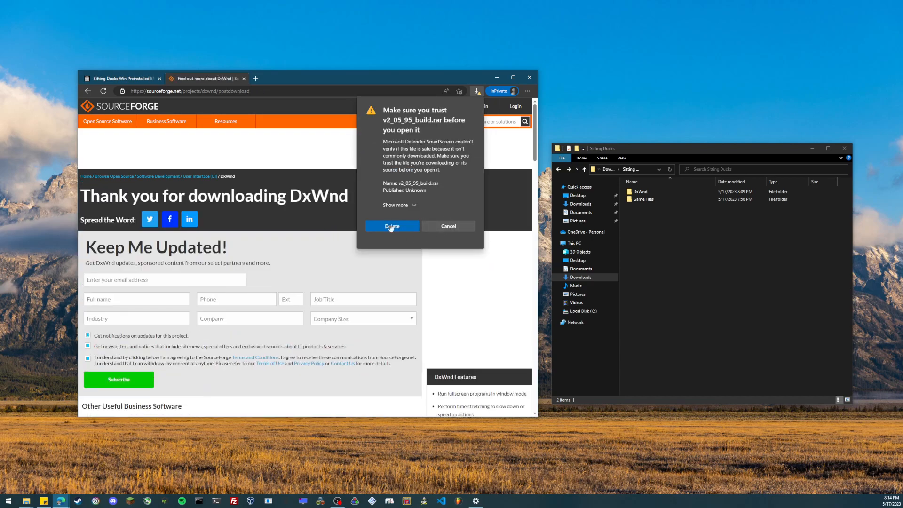
left_click(394, 205)
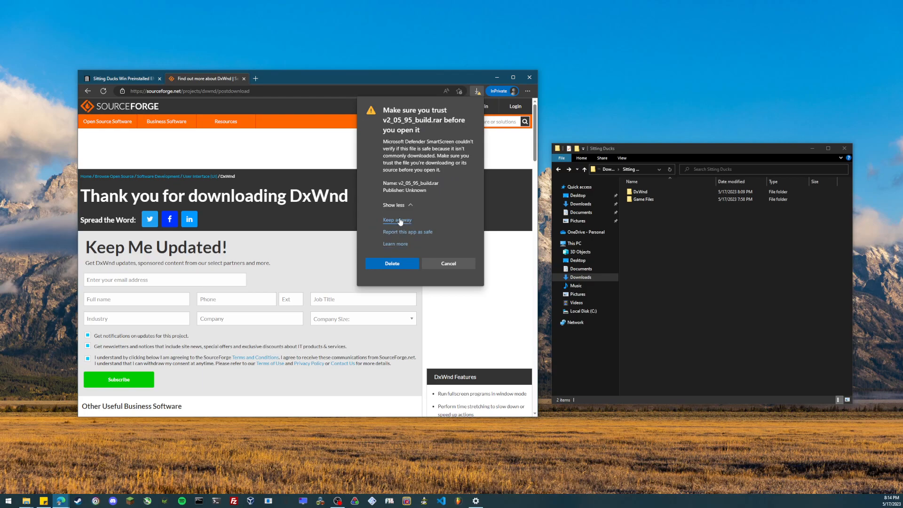
left_click(397, 220)
mouse_move(465, 126)
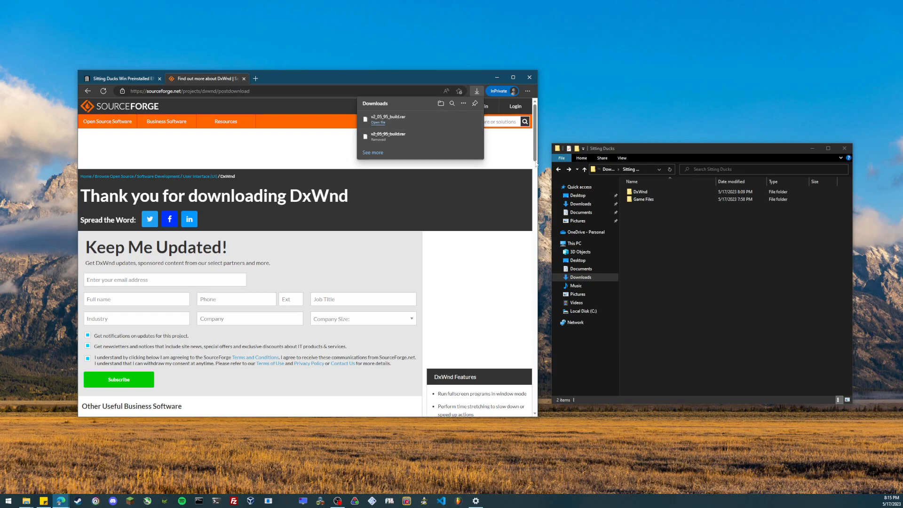
Step: Launch dxwnd.exe from the v2_05_95_build folder inside DxWnd, and lower the folder window to clear the DxWnd window
double_click(660, 193)
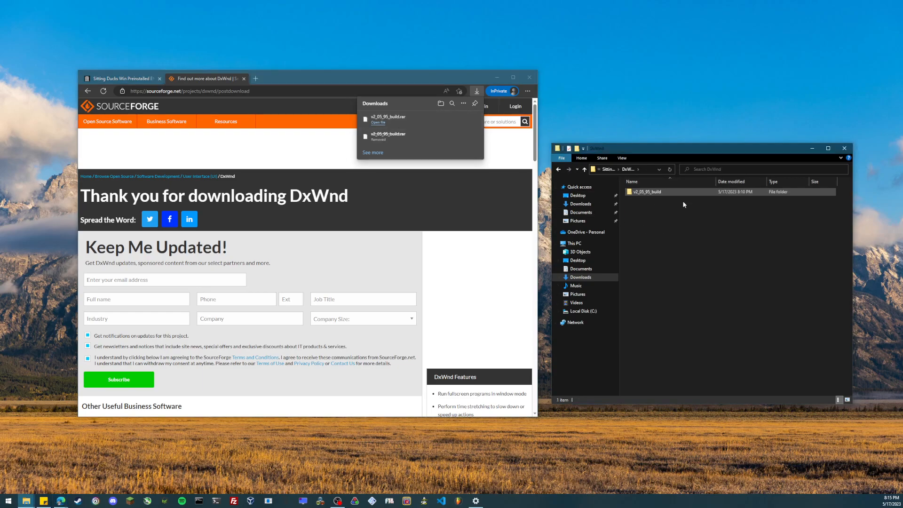
mouse_move(453, 127)
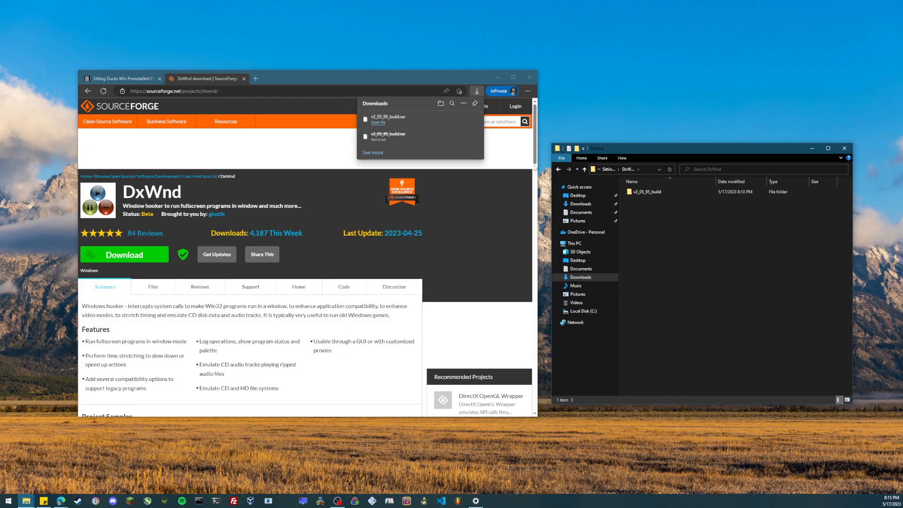
left_click(558, 169)
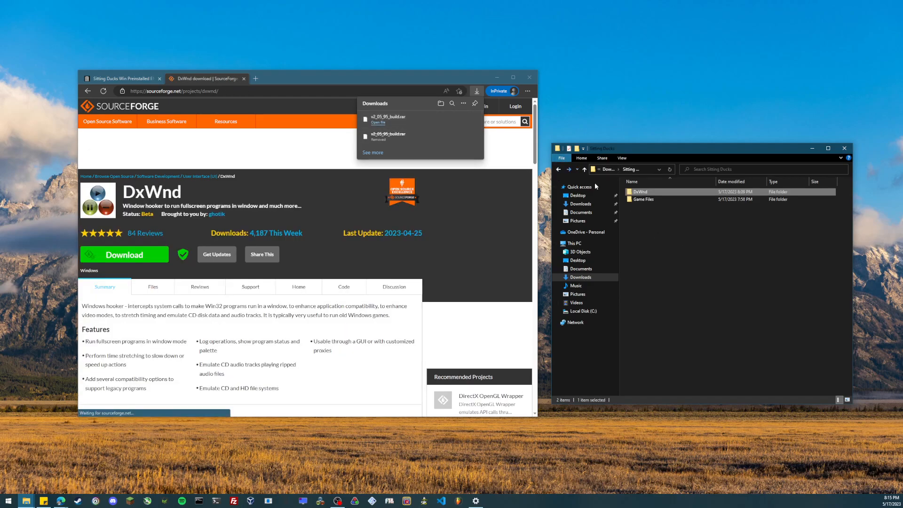
double_click(640, 193)
double_click(661, 191)
scroll(739, 259, "down", 1)
scroll(740, 258, "down", 4)
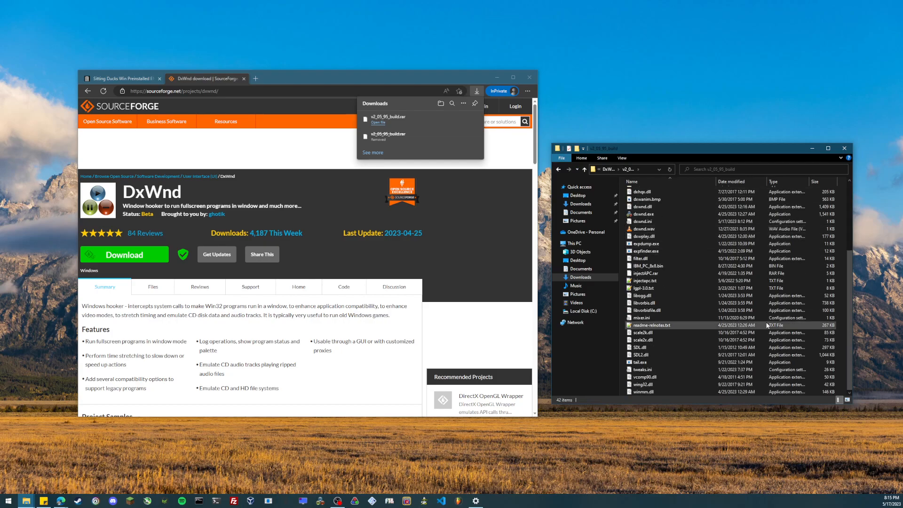
scroll(676, 225, "up", 2)
left_click(643, 256)
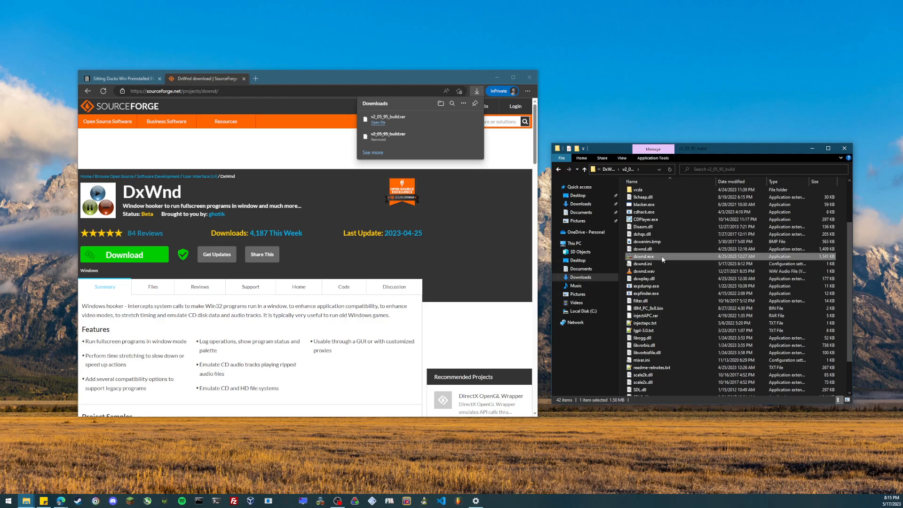
double_click(662, 258)
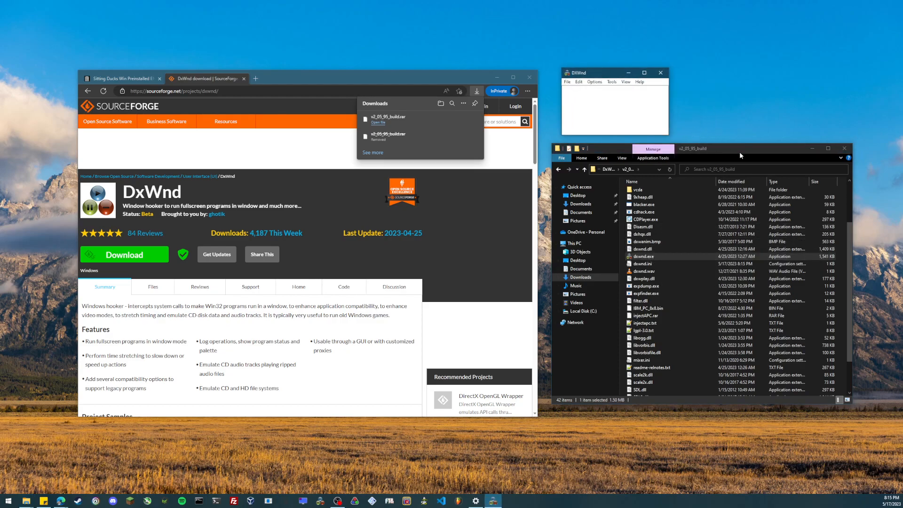
left_click_drag(737, 148, 734, 157)
left_click(606, 110)
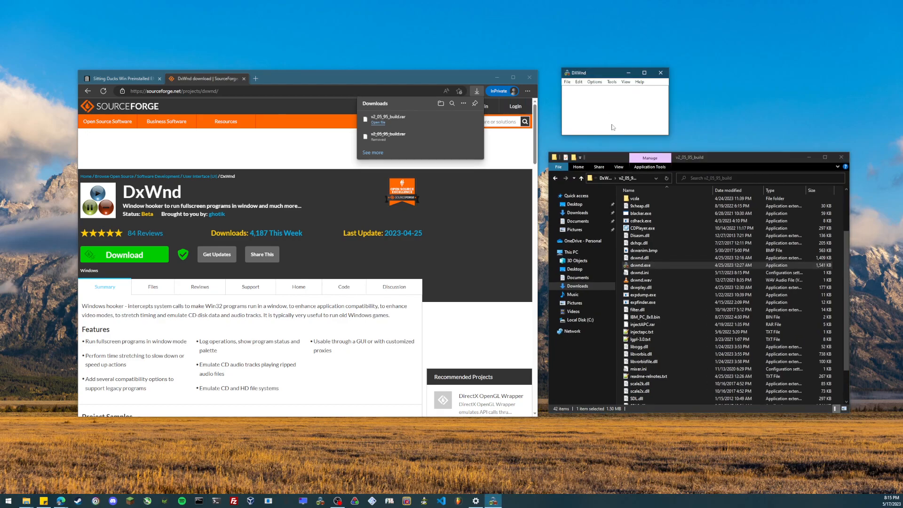
Step: Go back to the Sitting Ducks folder and open its Game Files folder
left_click(554, 178)
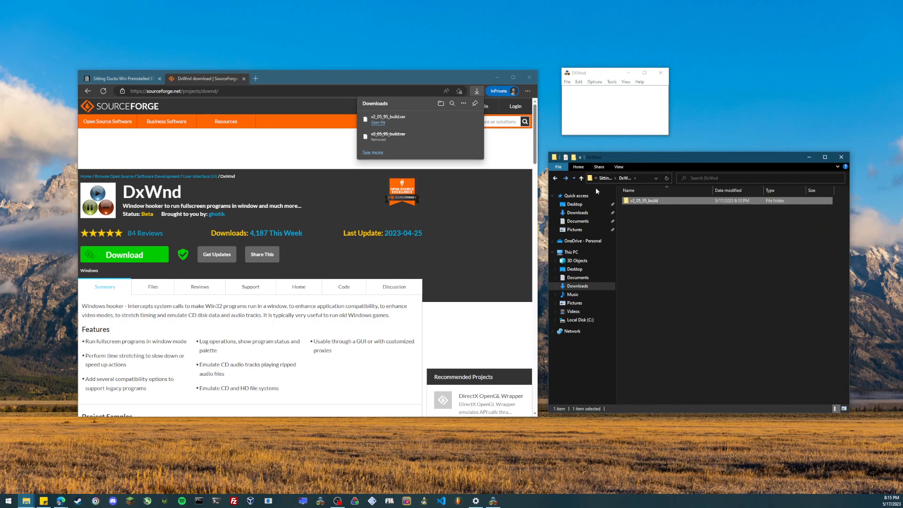
left_click(555, 178)
left_click(649, 211)
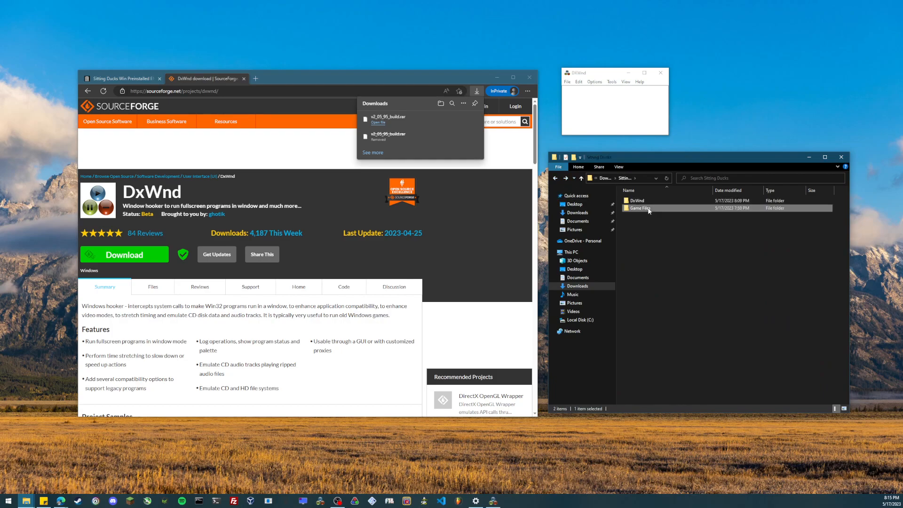
double_click(651, 209)
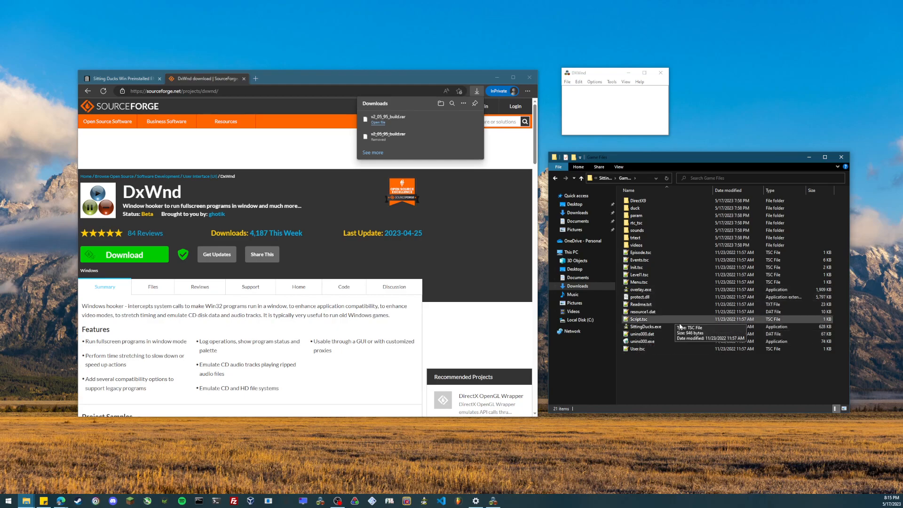
Step: Run SittingDucks.exe to view the game's launcher, and close it
double_click(660, 326)
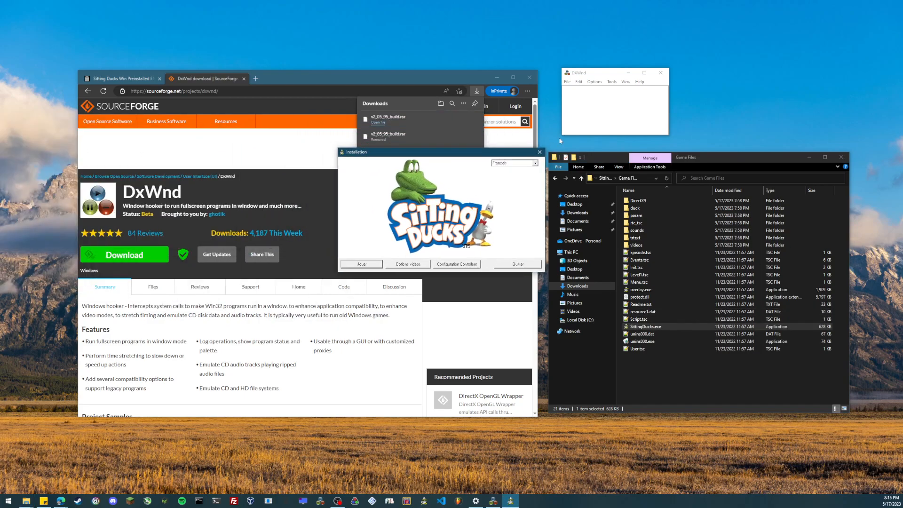
left_click(539, 152)
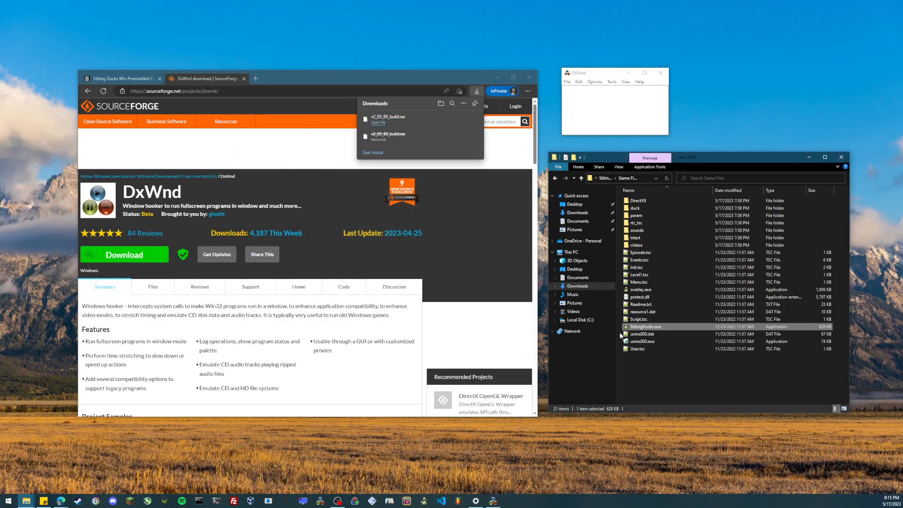
Step: Close the browser and add overlay.exe from Game Files to DxWnd as a new entry named Sitting Ducks
left_click(653, 290)
left_click(491, 155)
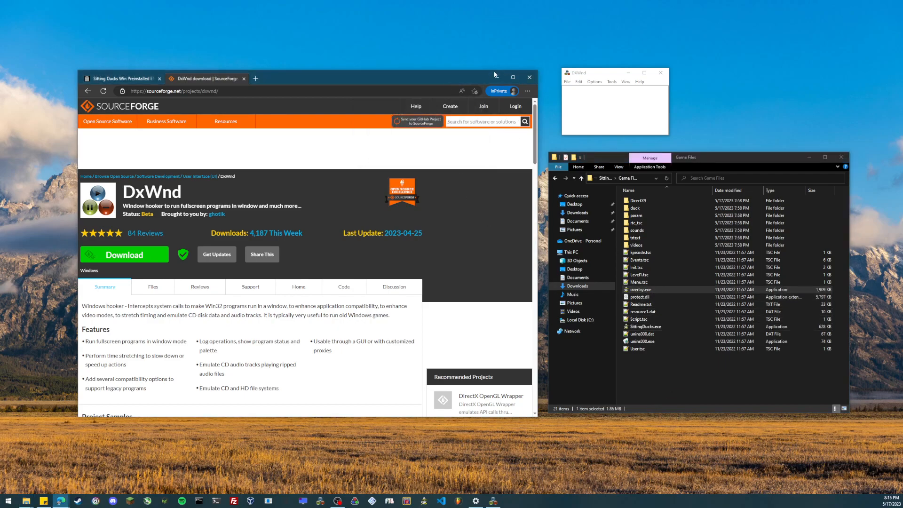
left_click(529, 77)
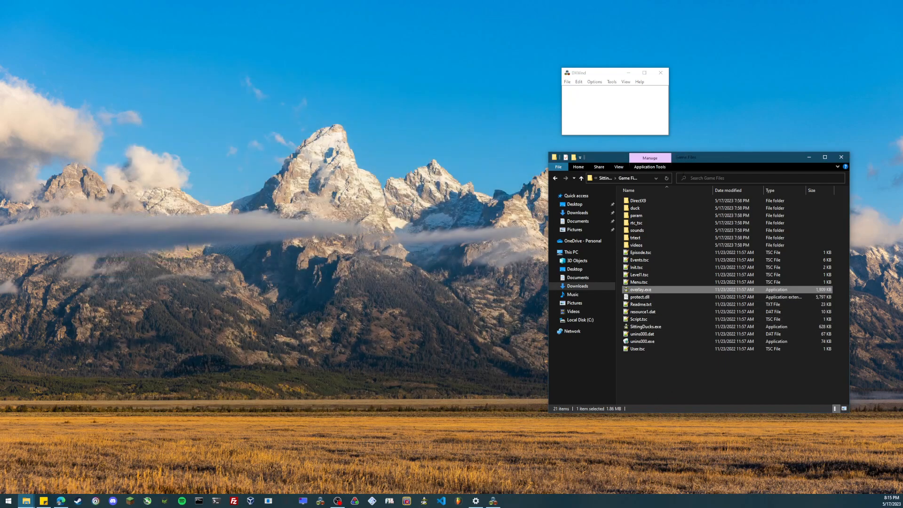
left_click_drag(704, 158, 651, 154)
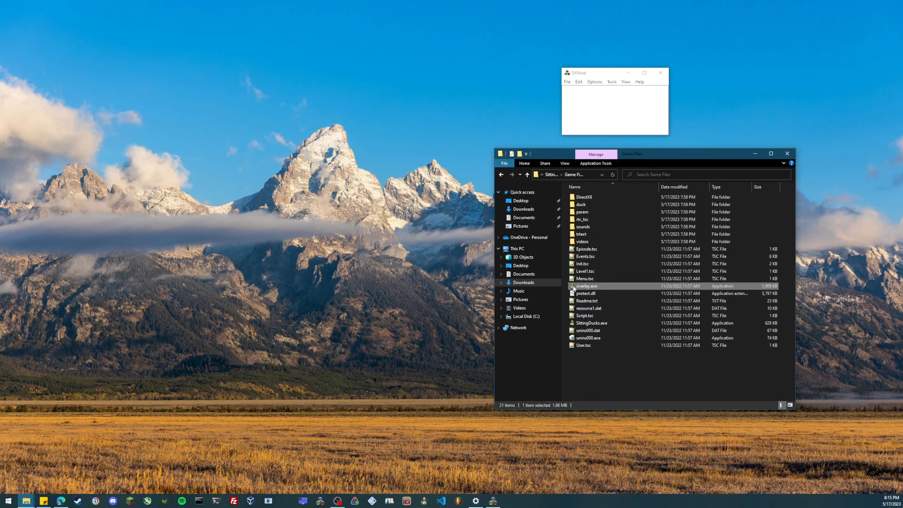
left_click_drag(593, 289, 582, 116)
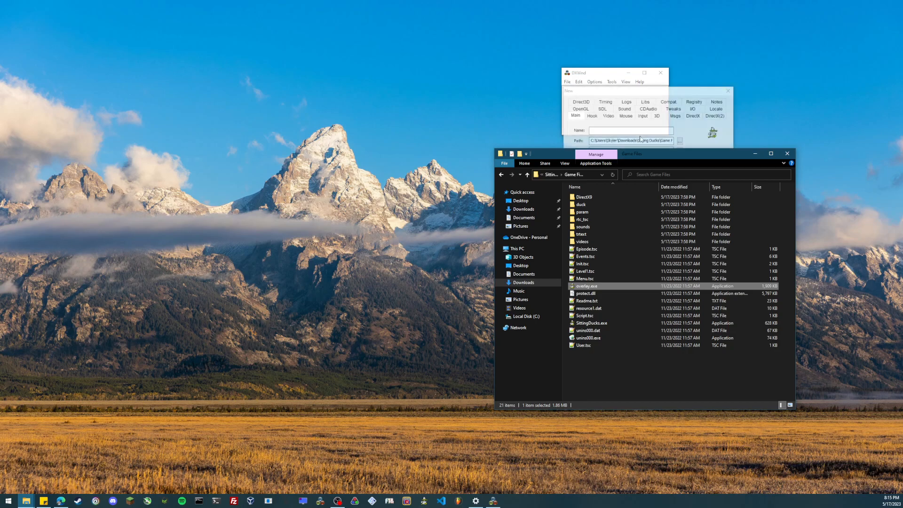
left_click_drag(707, 152, 679, 139)
left_click_drag(662, 92, 335, 149)
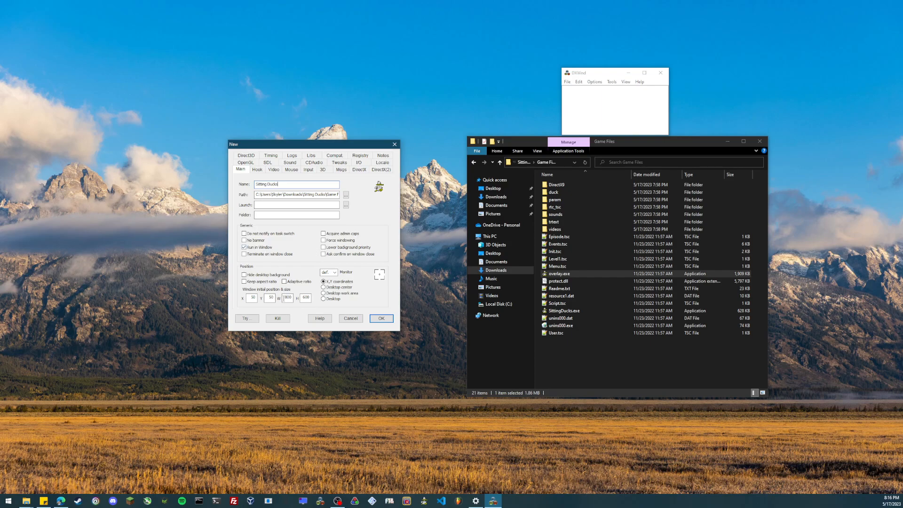
Step: Set the new entry's initial window size with a height of 1200, check its video settings, and save it
type("1")
key("BackSpace")
key("BackSpace")
double_click(304, 297)
type("1200")
left_click(275, 170)
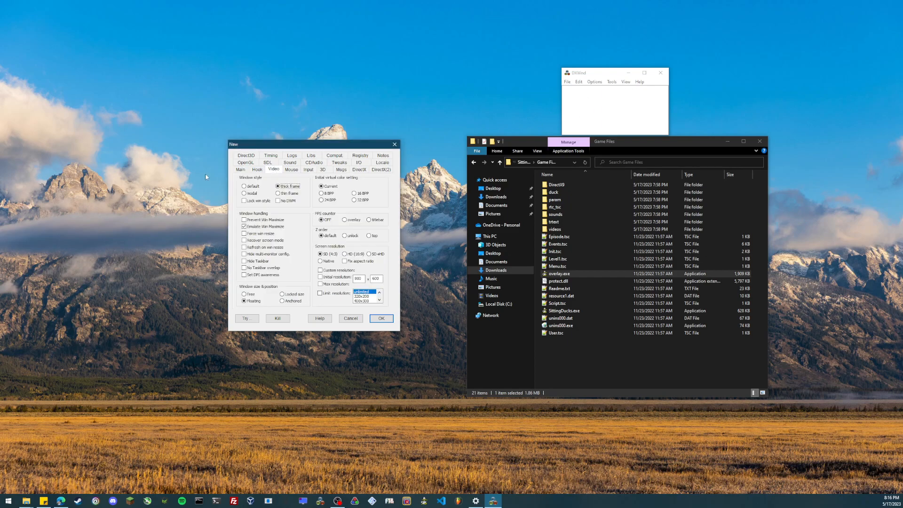
left_click(381, 319)
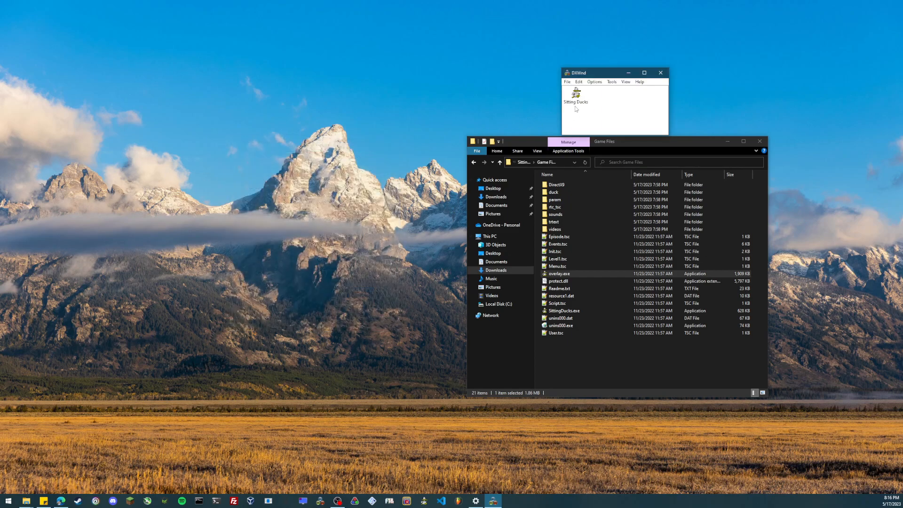
Step: Check the state of the Expert mode option in DxWnd
left_click(595, 82)
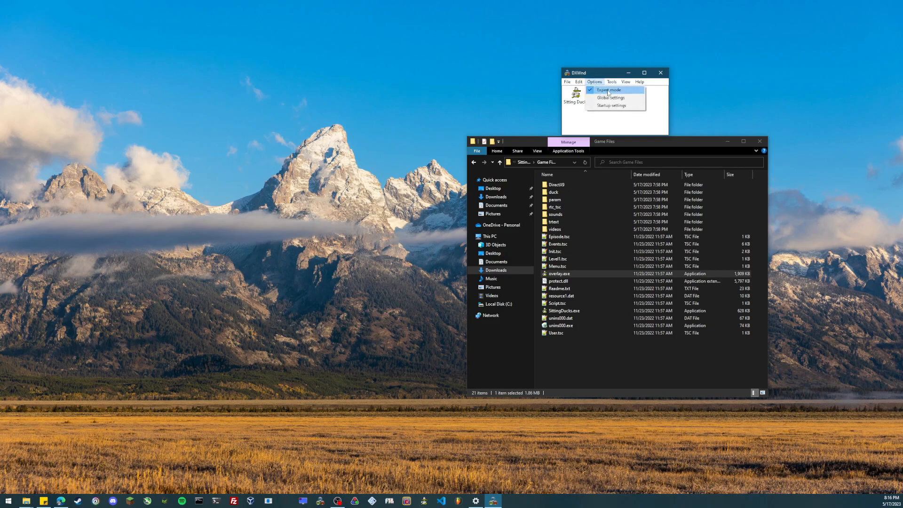
left_click(574, 118)
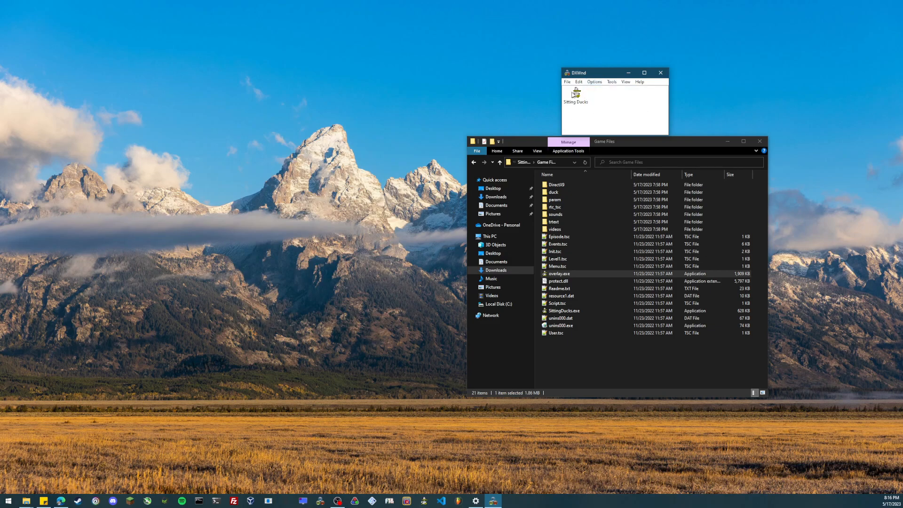
Step: Modify the Sitting Ducks entry's video settings: enable an initial resolution of 1600 x 1200 and show the FPS counter in the titlebar
right_click(576, 92)
left_click(594, 122)
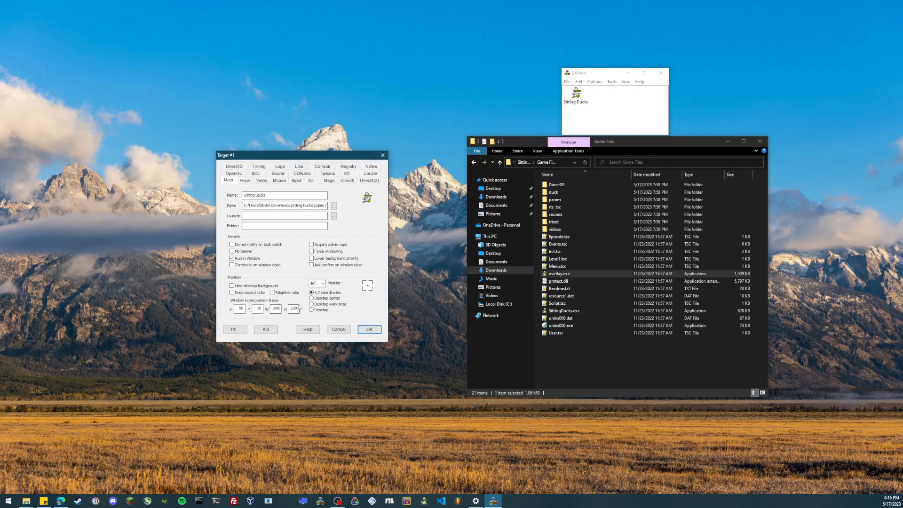
left_click(263, 182)
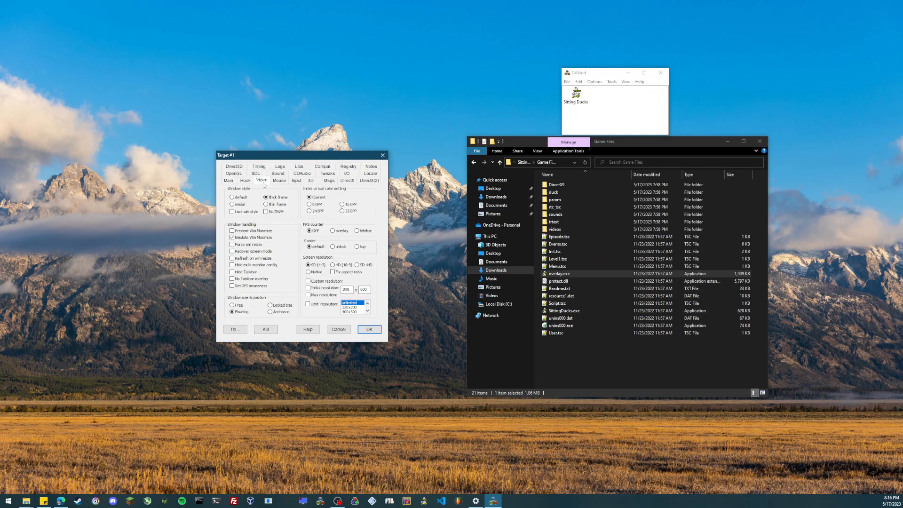
left_click(310, 288)
left_click_drag(350, 289, 214, 287)
type("16")
left_click_drag(368, 290, 360, 288)
type("1200")
mouse_move(330, 155)
left_mouse_down()
mouse_move(376, 136)
mouse_move(352, 145)
mouse_move(346, 159)
left_mouse_up()
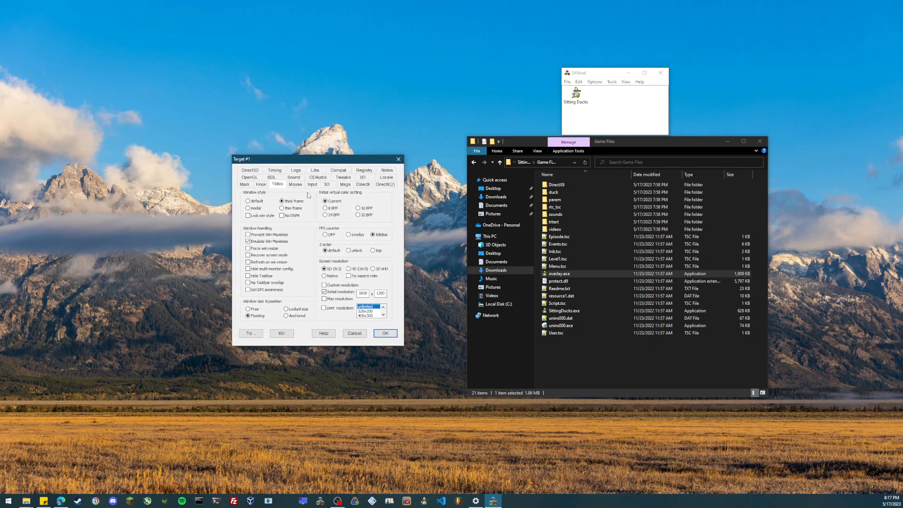
Step: Enable the frame rate limit in the entry's timing settings and set it to 60 frames per second
left_click(276, 171)
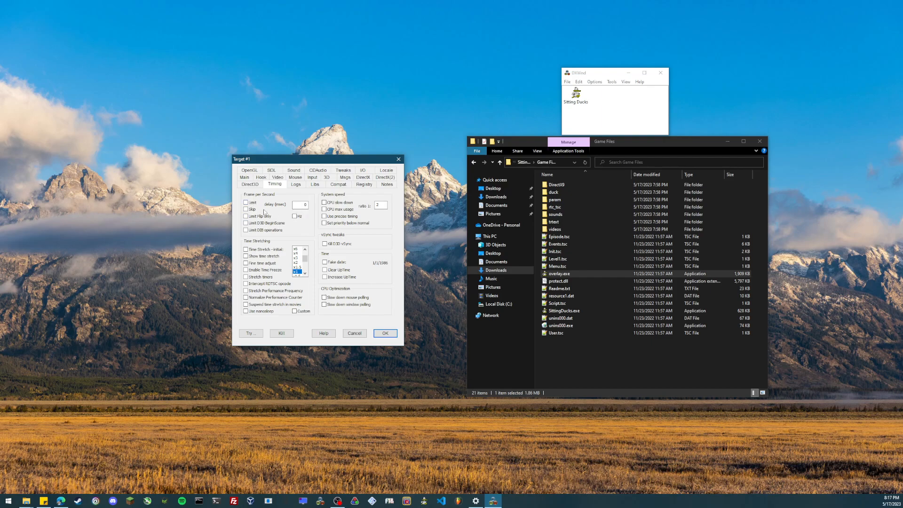
left_click(246, 202)
left_click(296, 217)
Step: Test-launch the game from the entry's settings and quit it through the game's main menu
left_click(251, 334)
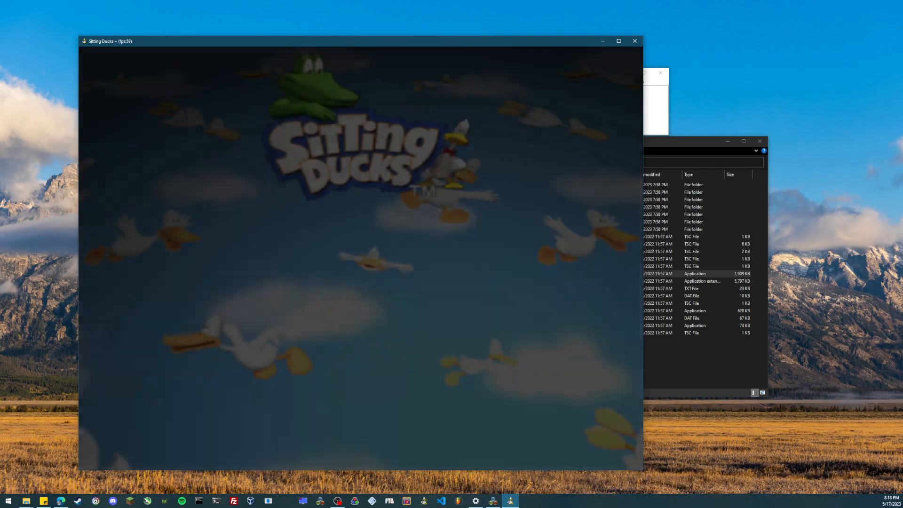
key("Down")
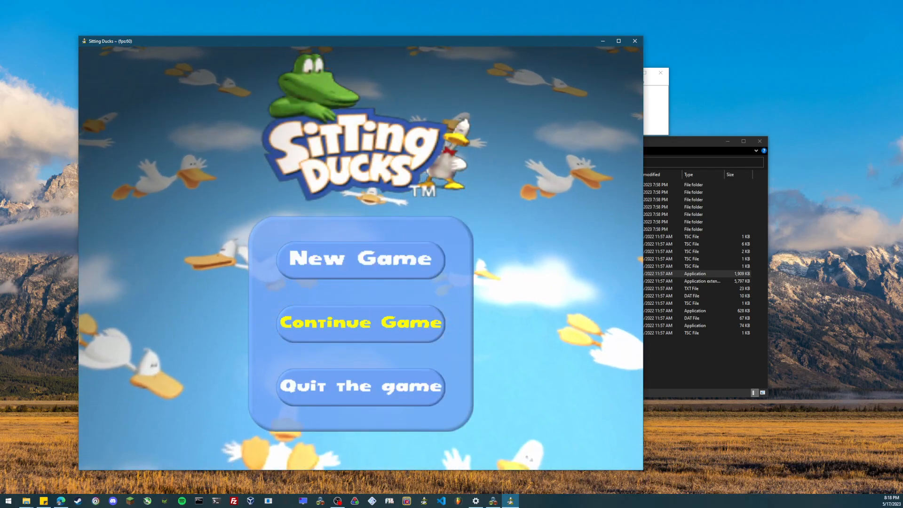
key("Up")
key("Up")
key("Return")
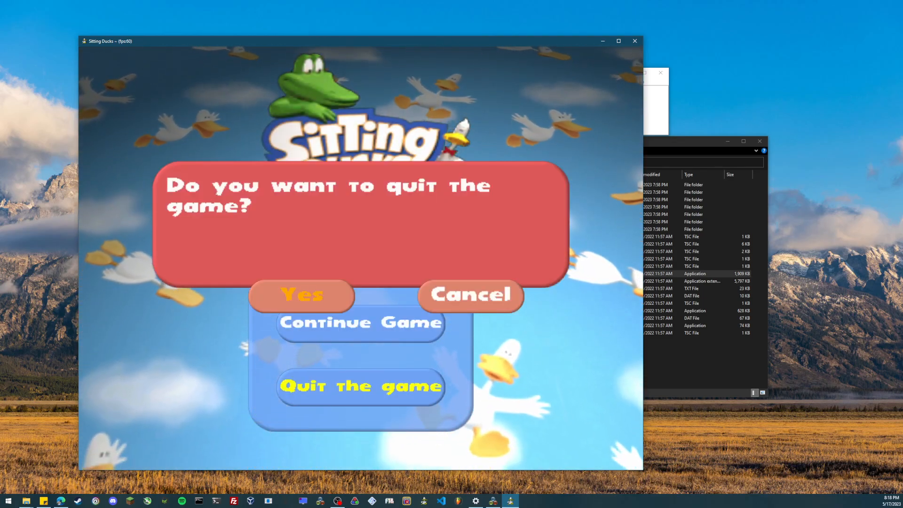
key("Return")
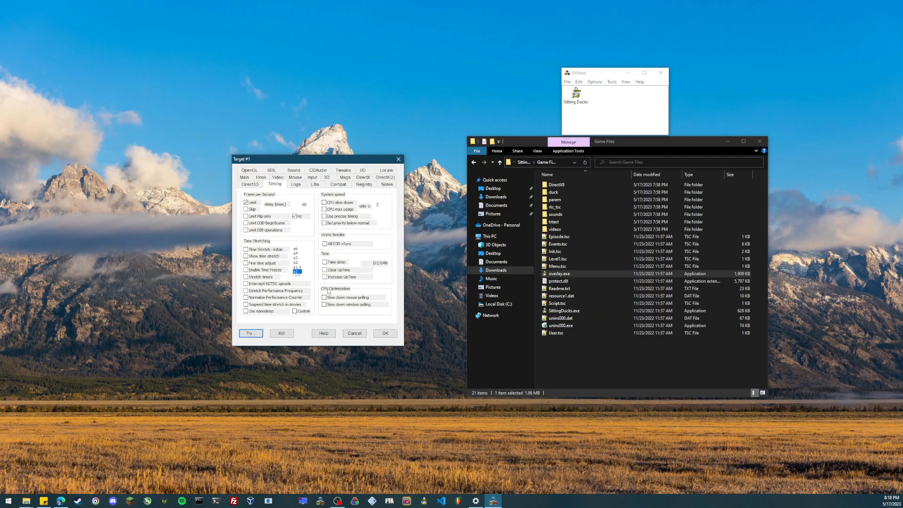
Step: Check the entry's OpenGL and SDL settings and close the settings window
left_click(612, 365)
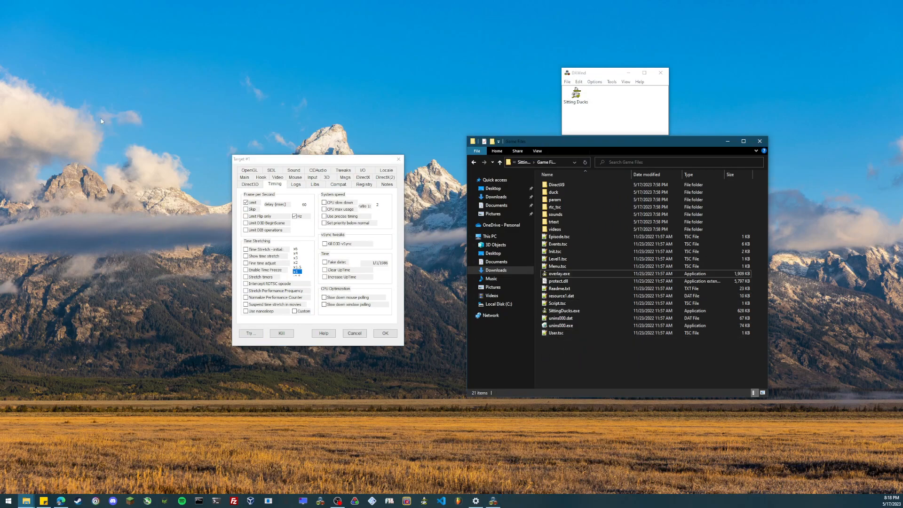
left_click(250, 170)
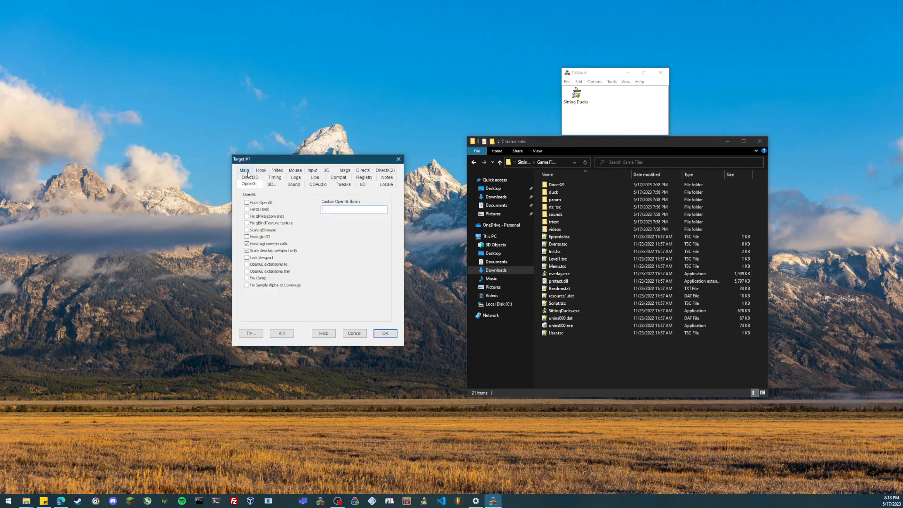
left_click(272, 184)
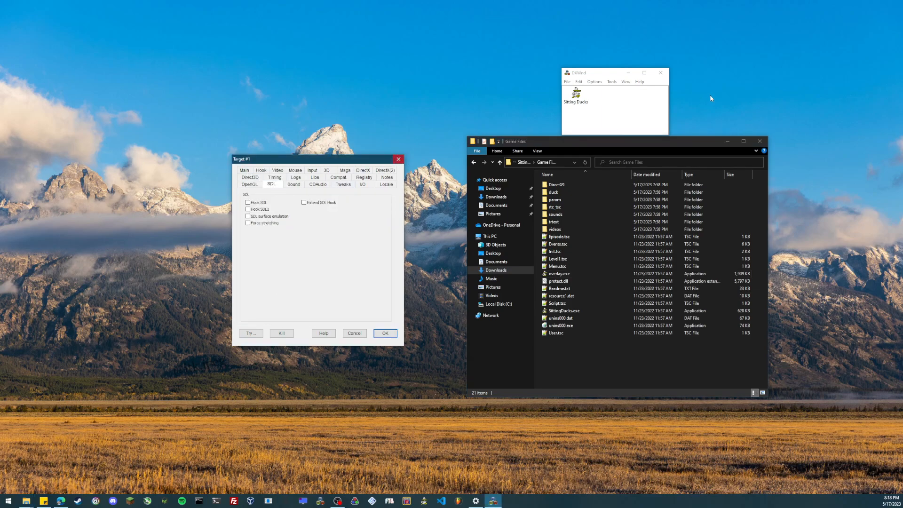
left_click(582, 112)
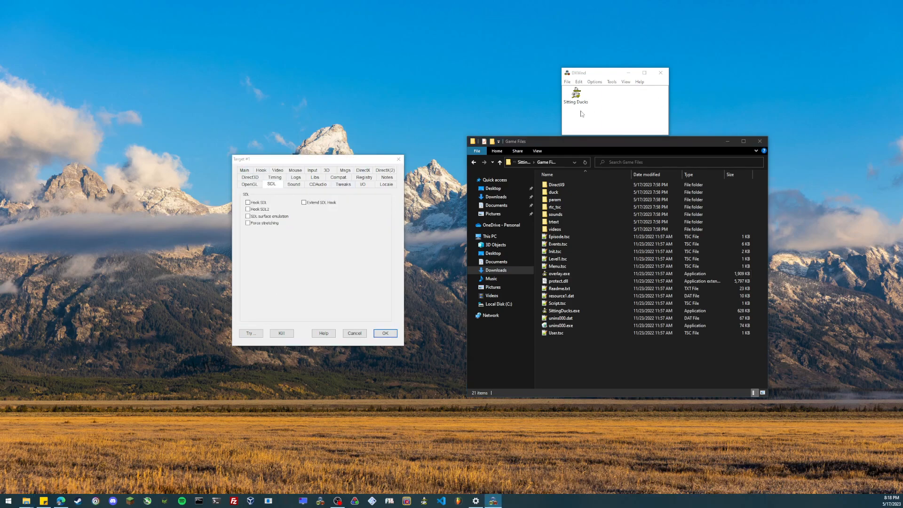
left_click(396, 161)
Step: Run SittingDucks.exe from Game Files and set the launcher's language to the first one in its list
left_click_drag(628, 143, 722, 157)
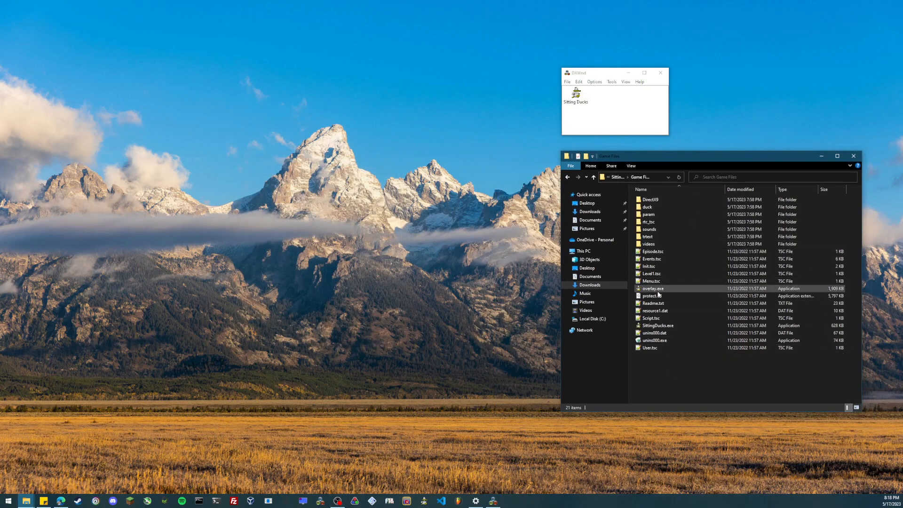
left_click(664, 327)
double_click(663, 327)
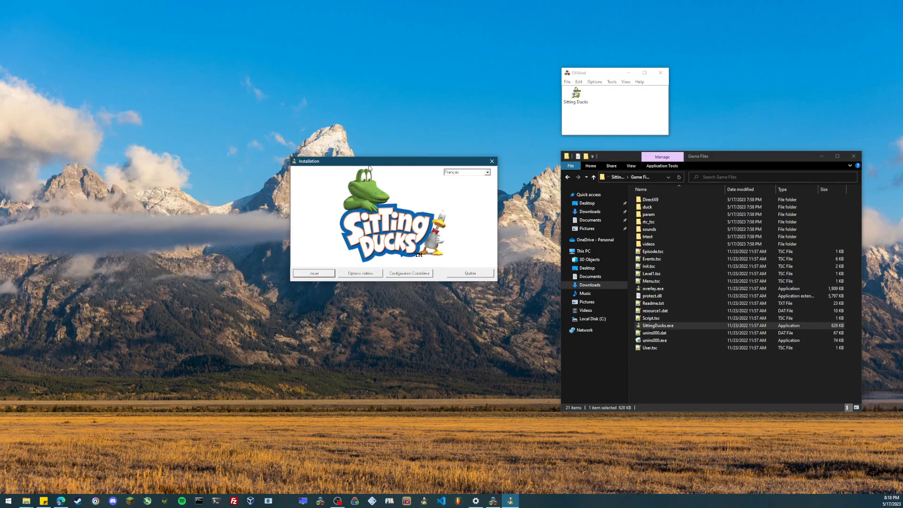
left_click(489, 175)
left_click(472, 186)
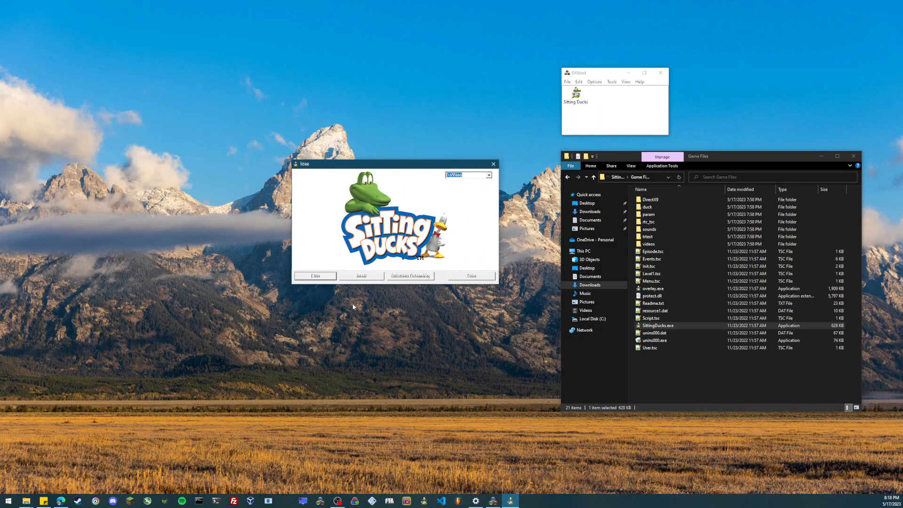
Step: Select the 1600x1200 resolution in the launcher's video options and accept them
left_click(372, 277)
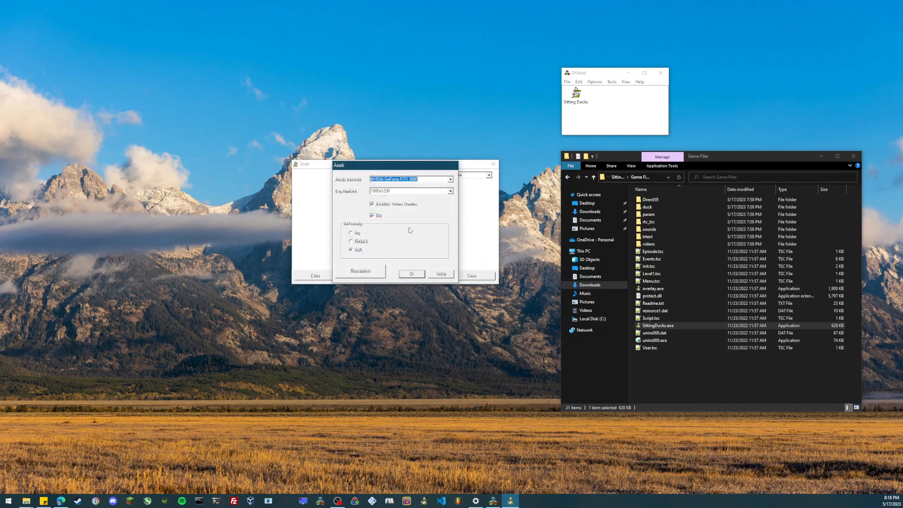
left_click(416, 193)
left_click(450, 192)
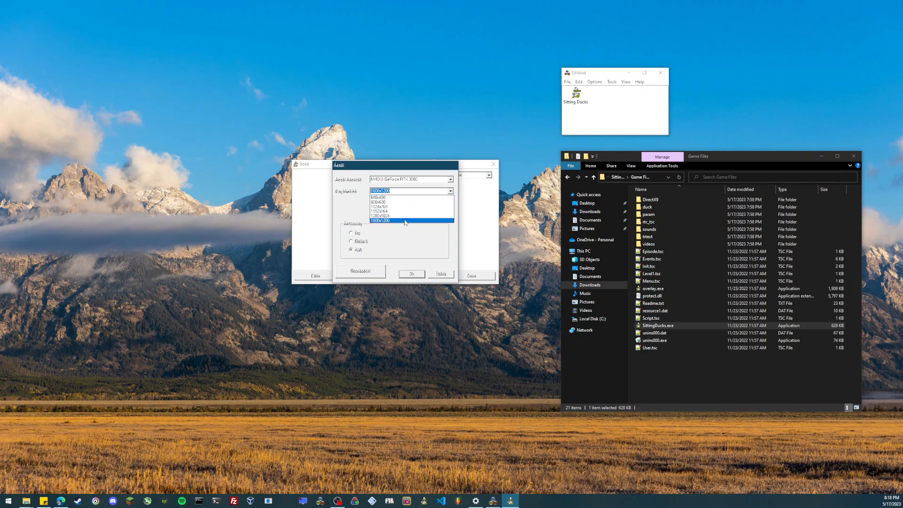
left_click(393, 224)
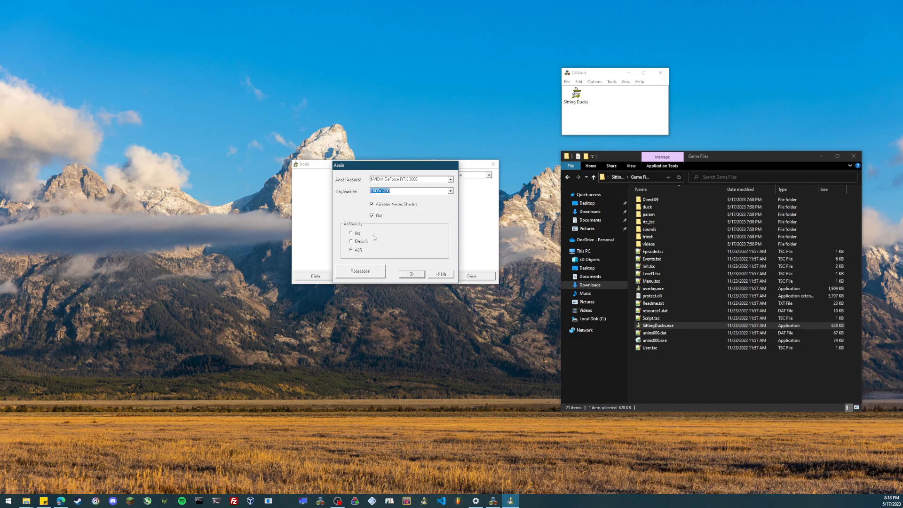
left_click(412, 274)
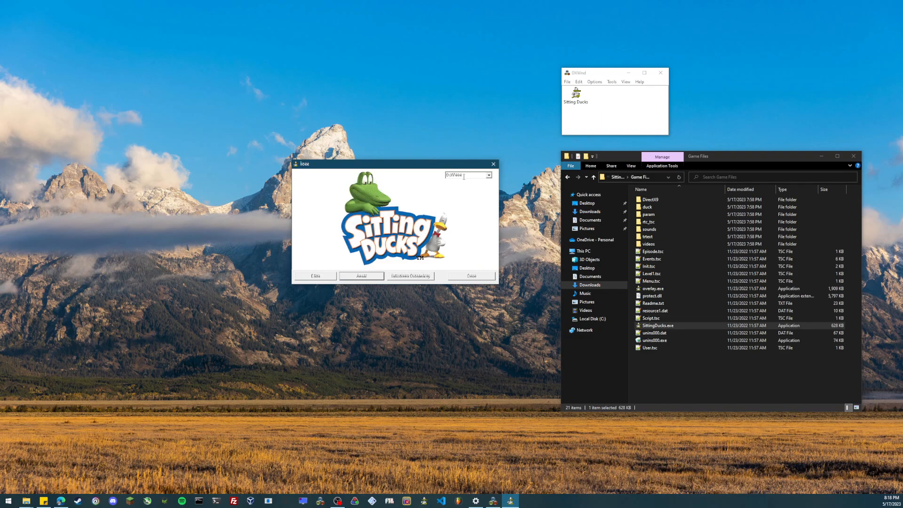
Step: Switch the launcher's language to Français, review its video options, and accept them
left_click(481, 177)
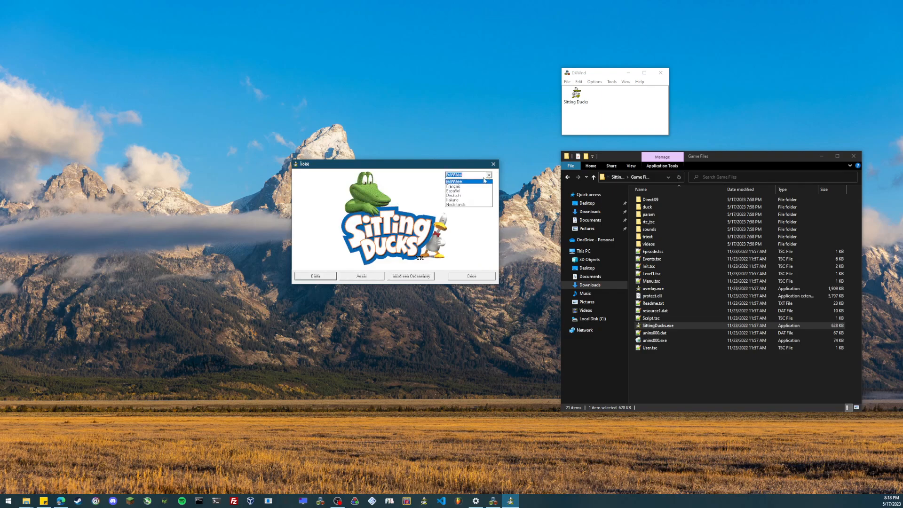
left_click(474, 189)
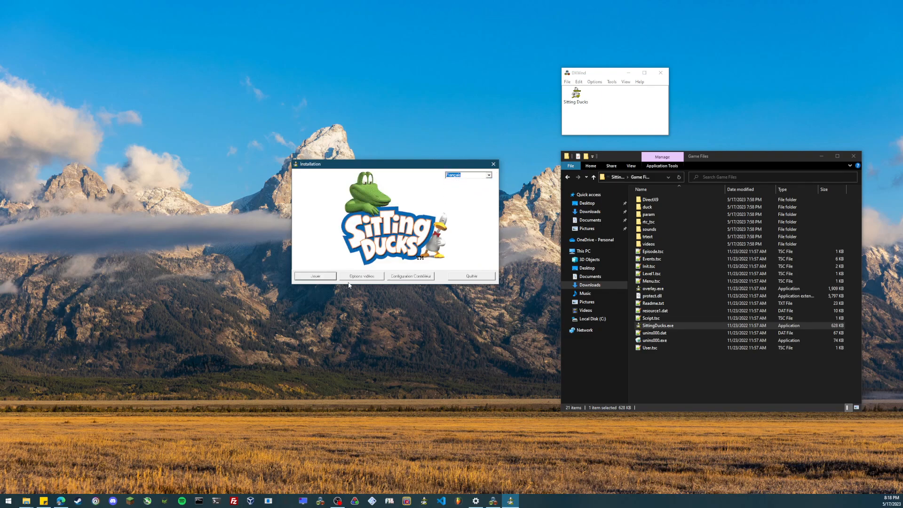
left_click(364, 275)
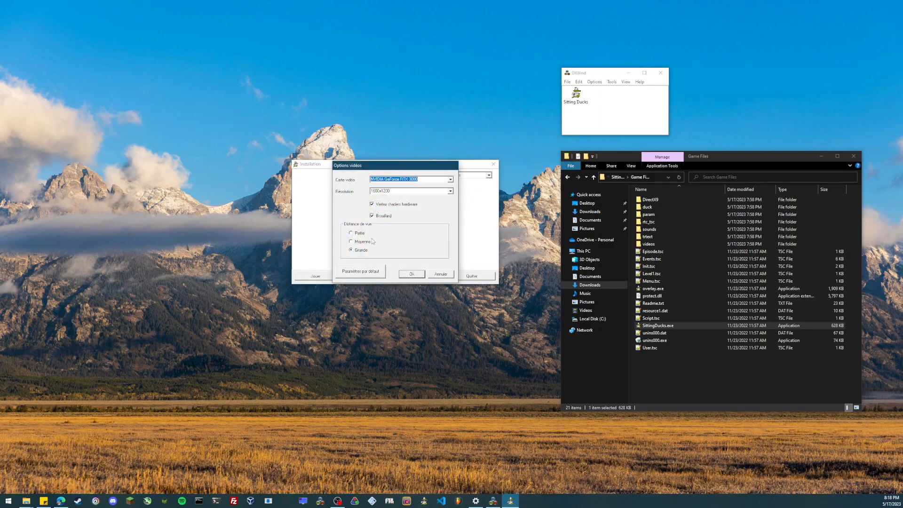
left_click(409, 273)
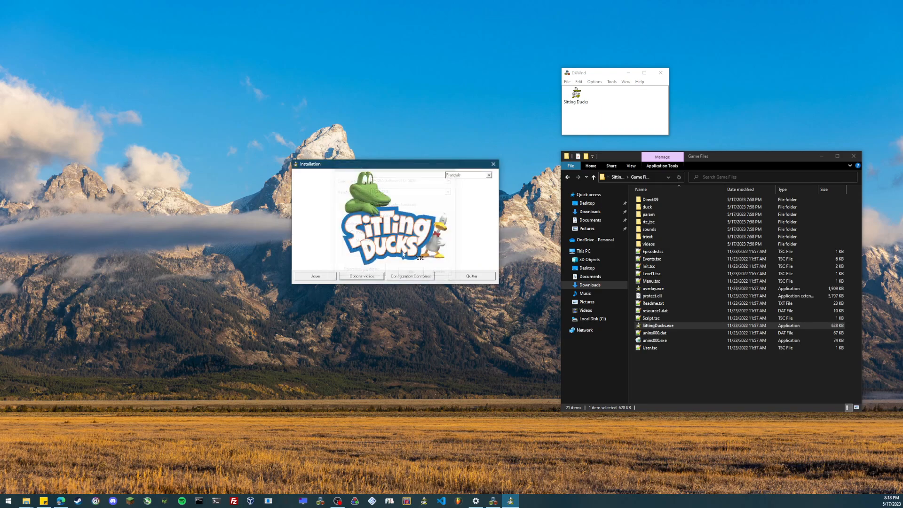
Step: Start the game from the launcher and arrange the DxWnd and Game Files windows beside the game window
left_click(330, 278)
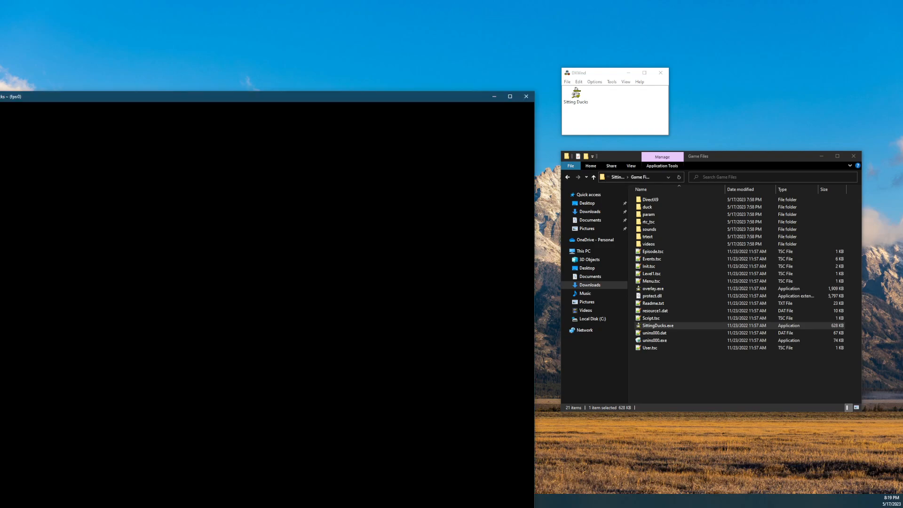
left_click_drag(301, 96, 340, 37)
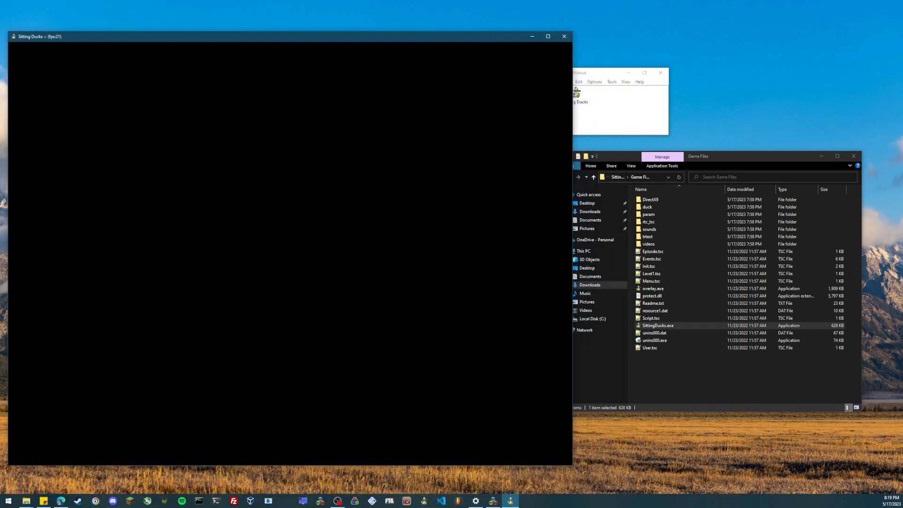
left_click(613, 115)
left_click_drag(598, 77, 620, 51)
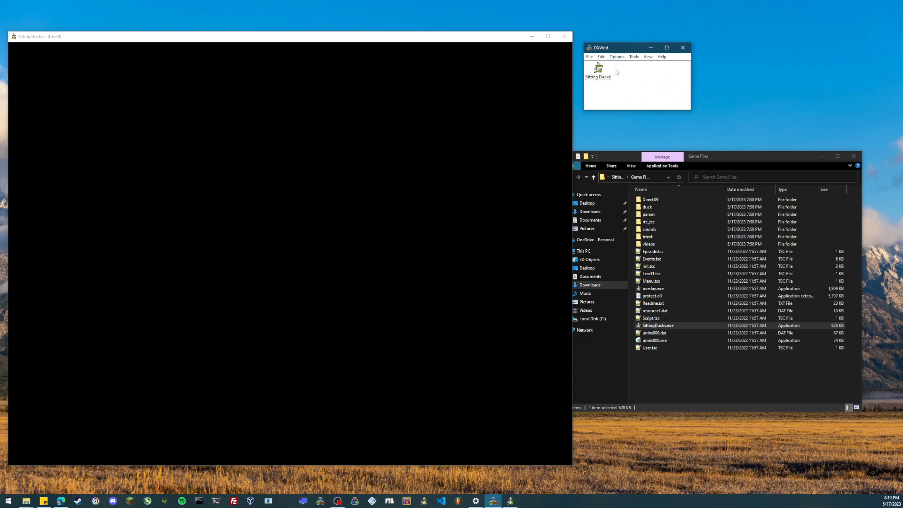
left_click(726, 158)
left_click_drag(725, 158, 748, 128)
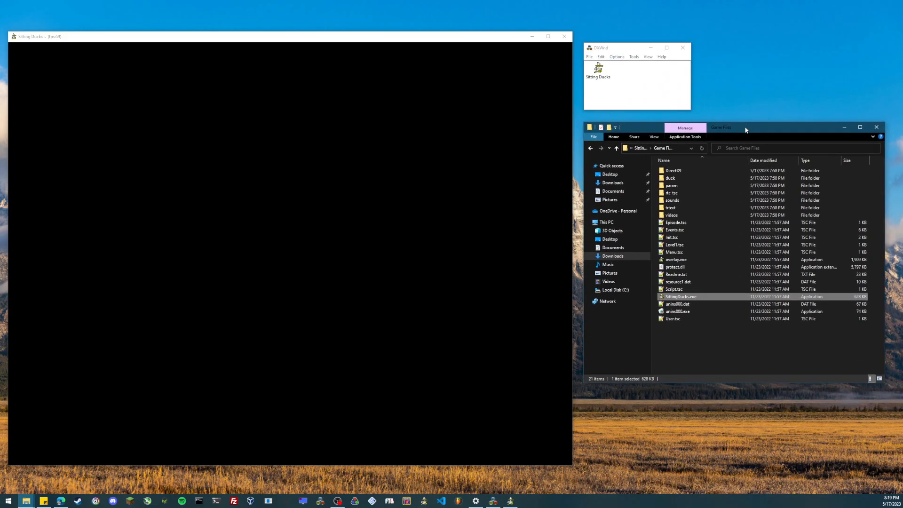
Step: Minimize the Game Files window and keep DxWnd open beside the game
left_click(617, 75)
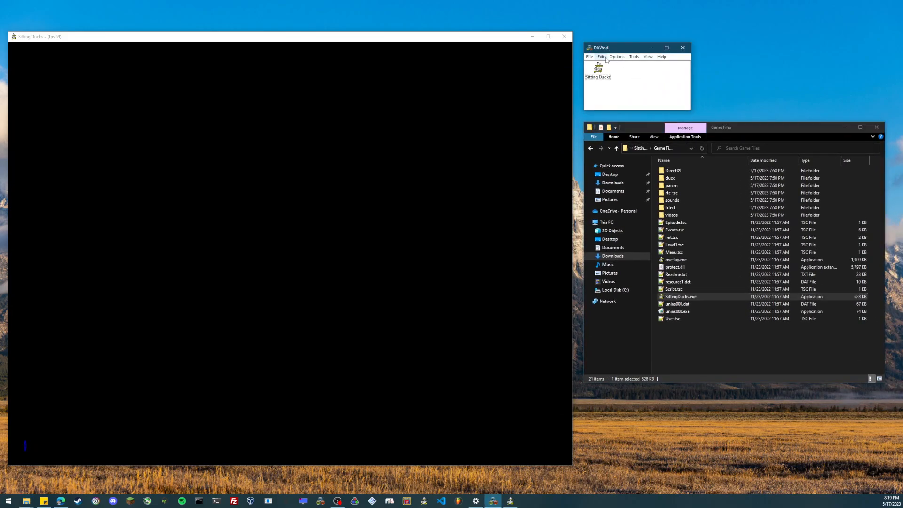
left_click(650, 48)
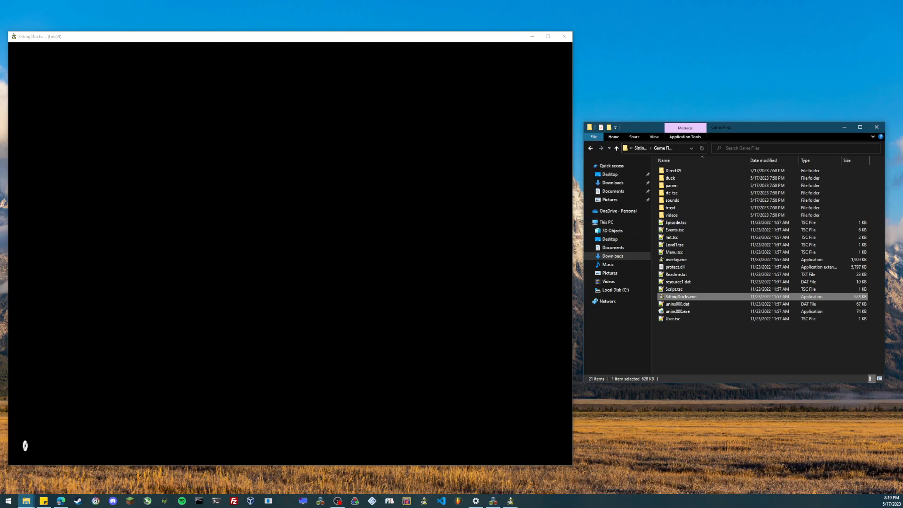
left_click(493, 501)
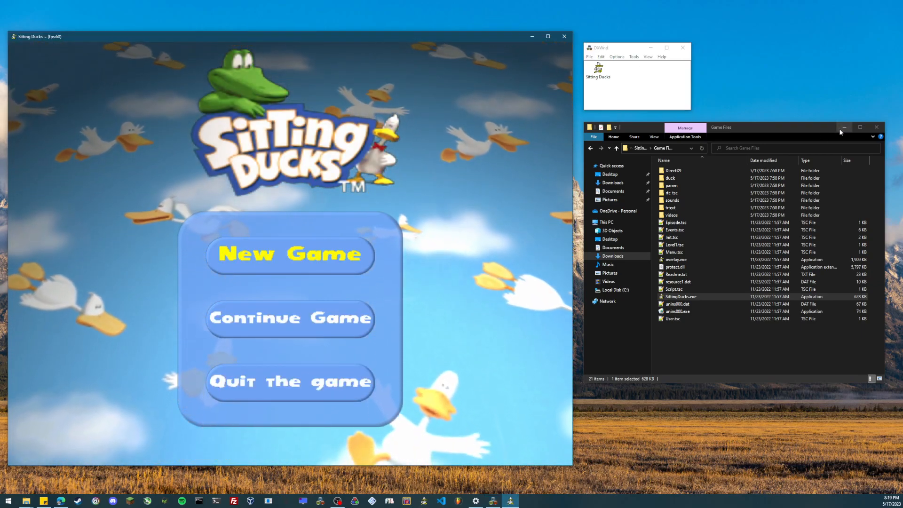
left_click(843, 127)
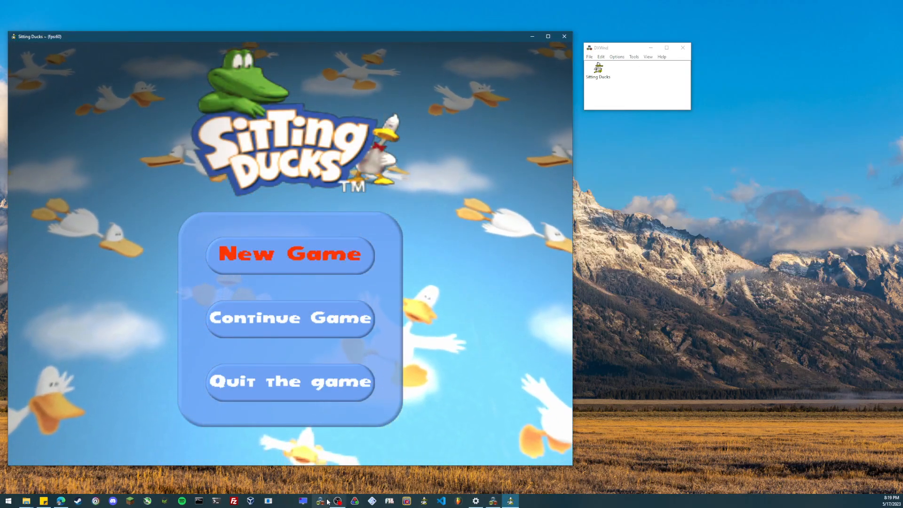
Step: Start a new game and place the Sitting Ducks - Any% timer window beside the game, below DxWnd
left_click(326, 499)
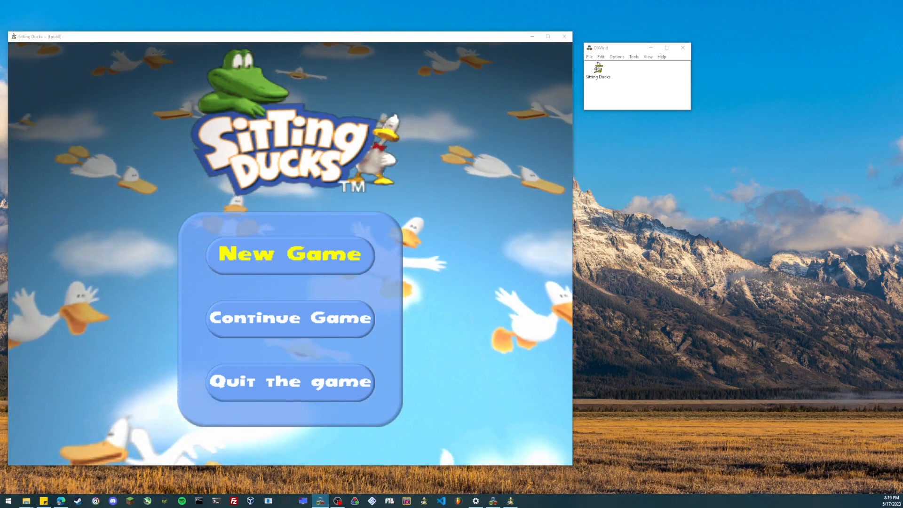
left_click(320, 282)
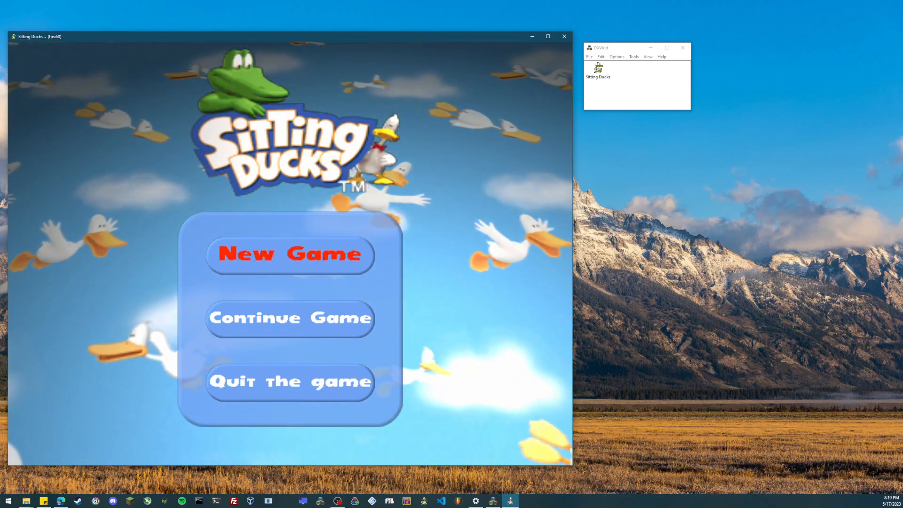
key("Return")
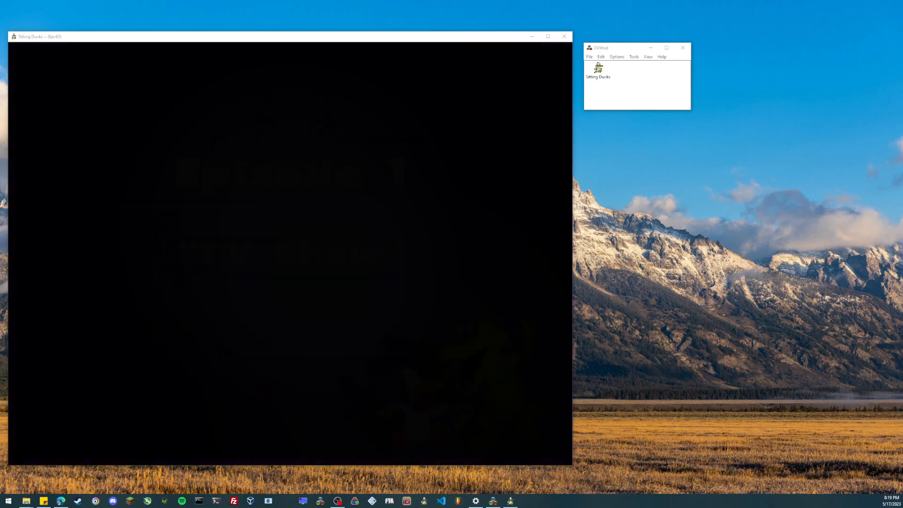
left_click_drag(566, 108, 605, 129)
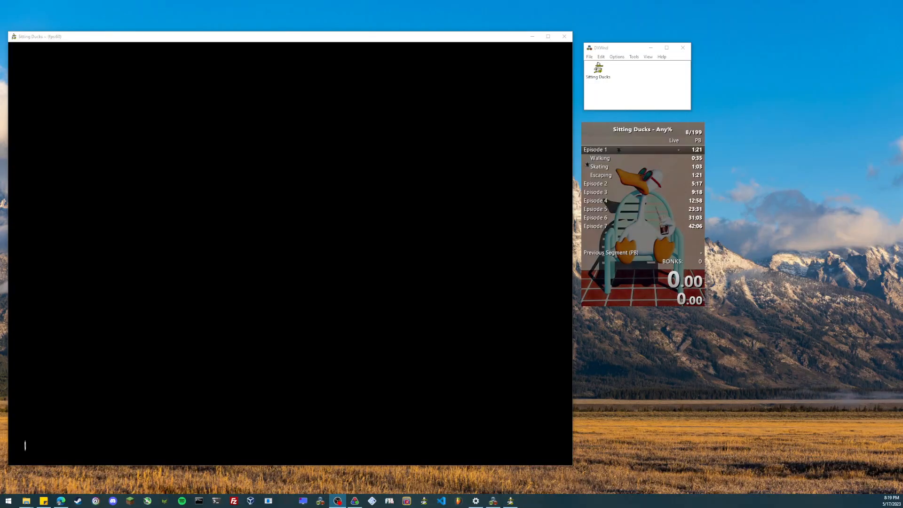
Step: Return to the running game, pause it, and adjust the Subtitles setting in the Game Options
right_click(612, 137)
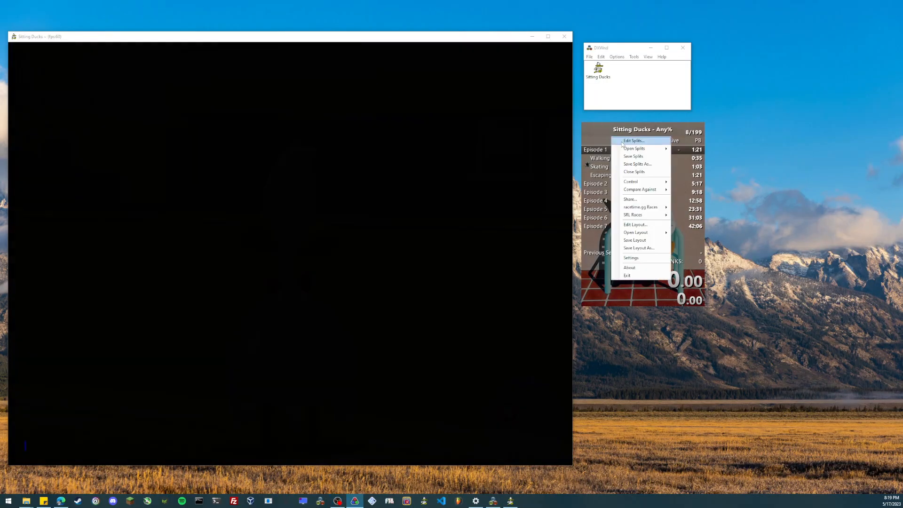
key("alt+Tab")
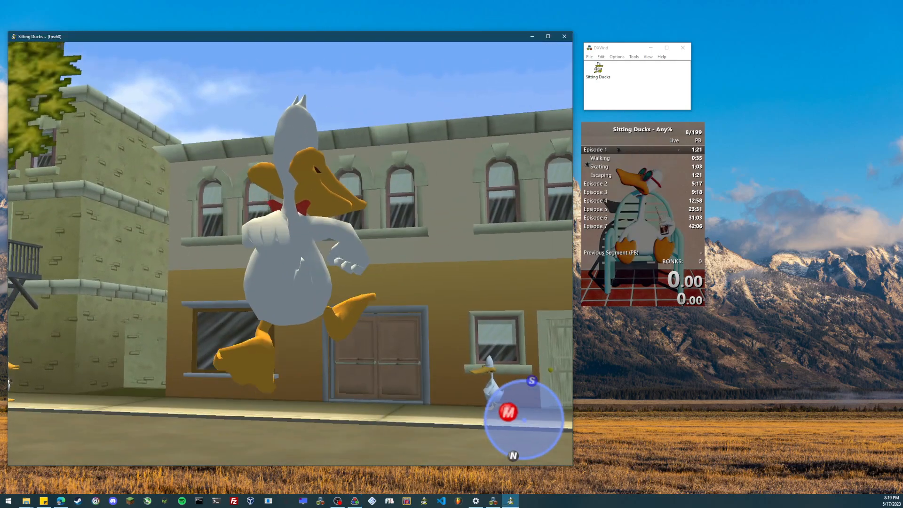
key("Escape")
key("Down")
key("Down")
key("Return")
key("Down")
key("Up")
key("Return")
key("shift")
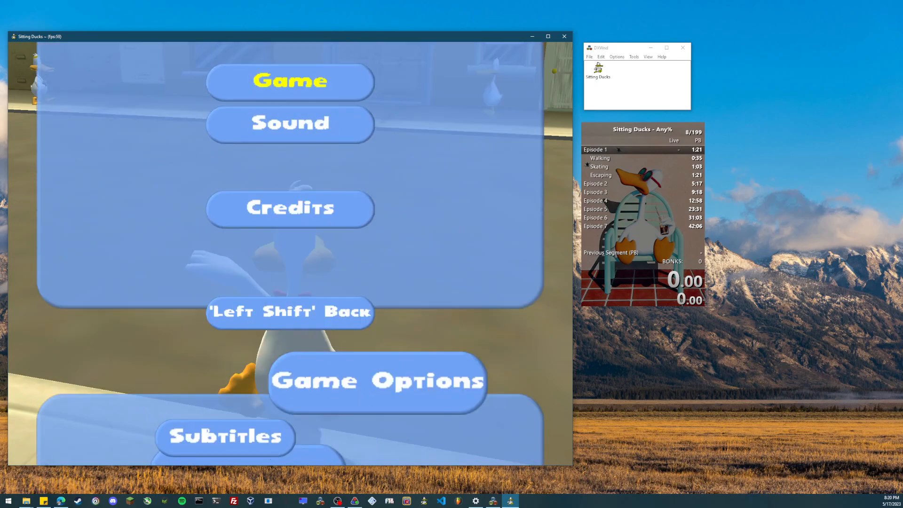
key("Return")
key("Right")
key("shift")
Step: Turn the Music volume all the way down in the game's Sound Options
key("Down")
key("Return")
key("Left")
key("Left")
key("Left")
key("Left")
key("Left")
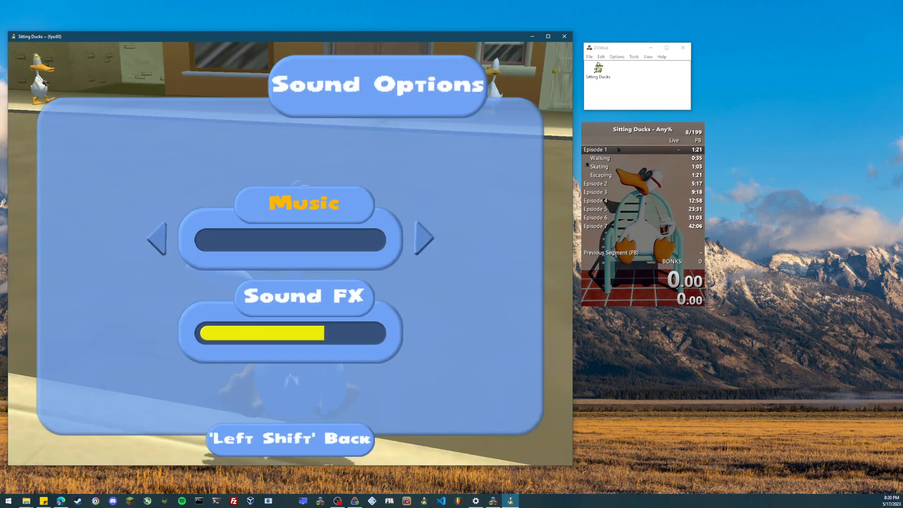
Step: Check the Scriptable Auto Splitter component in the timer's layout editor, accept the layout, and return to the game
right_click(617, 182)
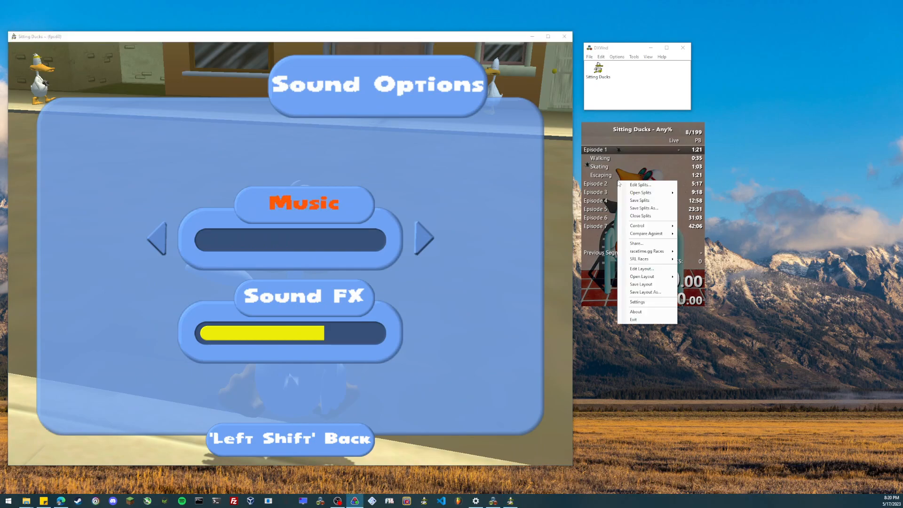
left_click(656, 269)
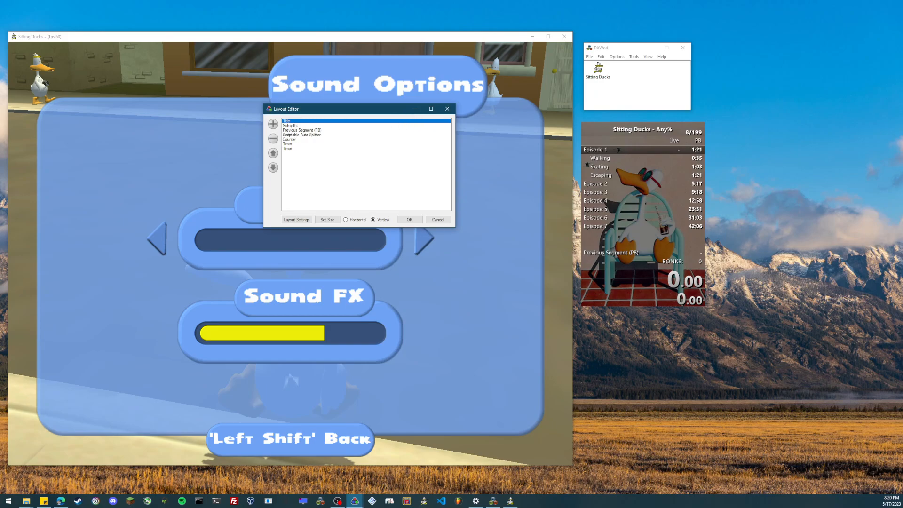
left_click(299, 135)
double_click(301, 136)
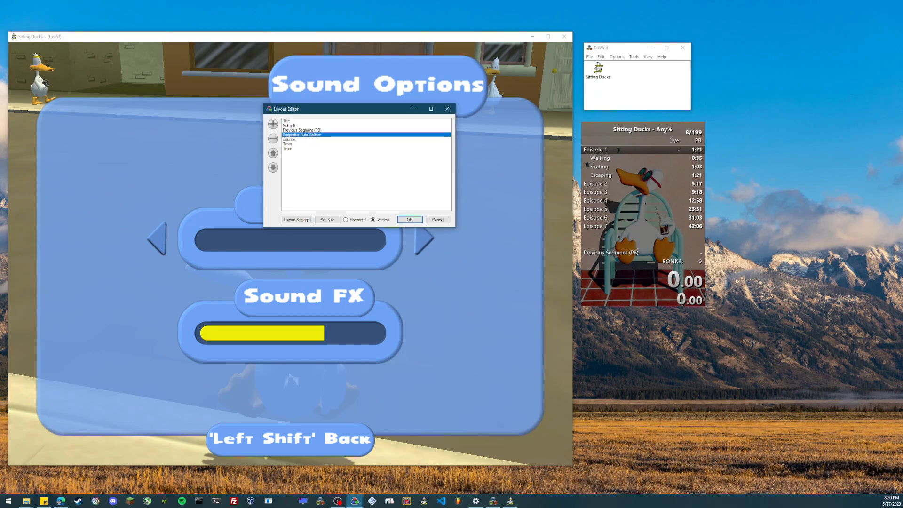
left_click_drag(314, 110, 638, 316)
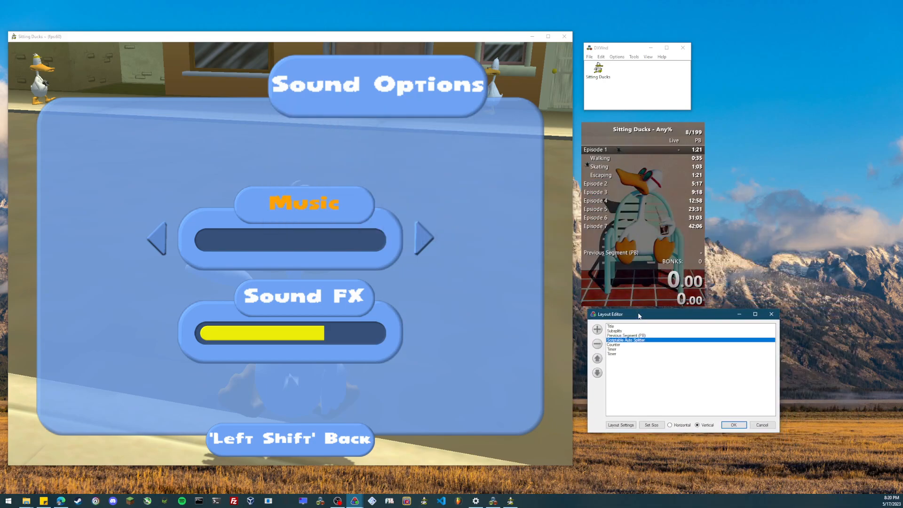
left_click(733, 425)
key("alt+Tab")
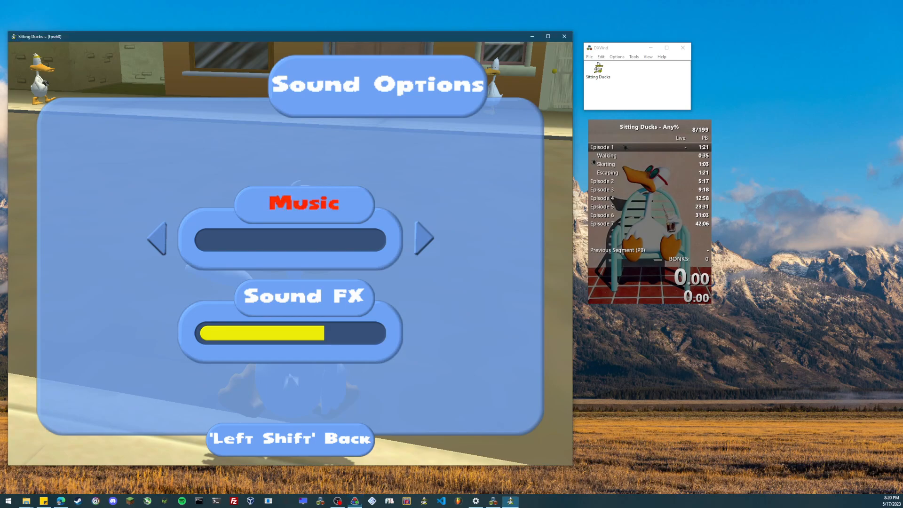
Step: Back out of the options and pause menu, and walk the duck around the street
key("shift")
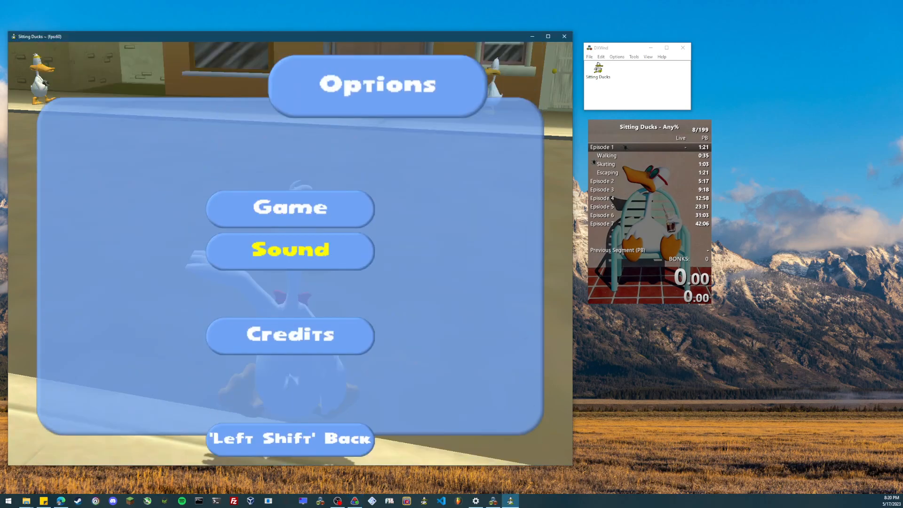
key("shift")
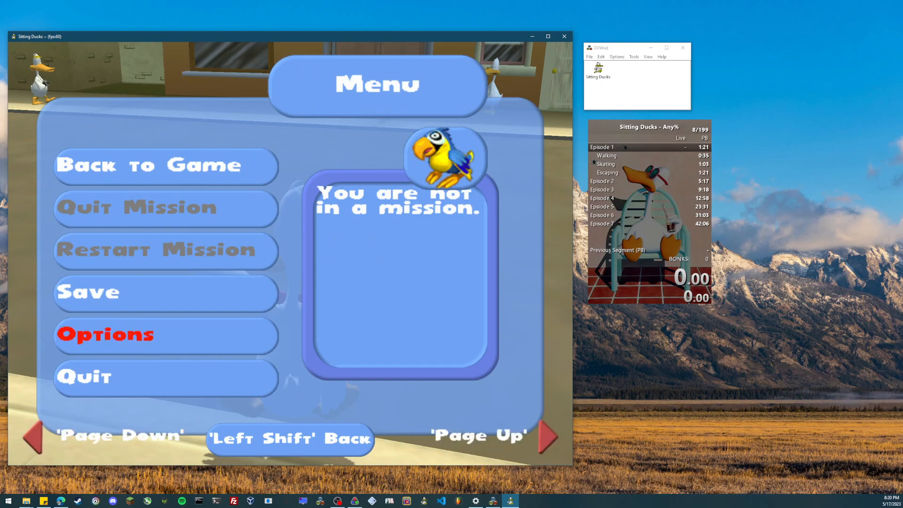
key("shift")
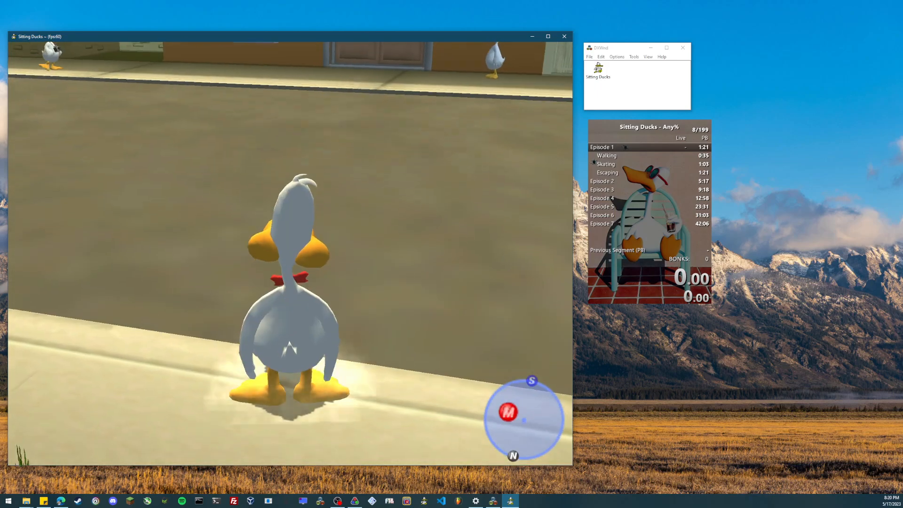
key("Left")
key("Up")
key("Right")
key("Left")
key("Left")
key("Up")
Step: Quit the current game to the Main Menu and start a new game with the auto splitter active
key("Escape")
key("Return")
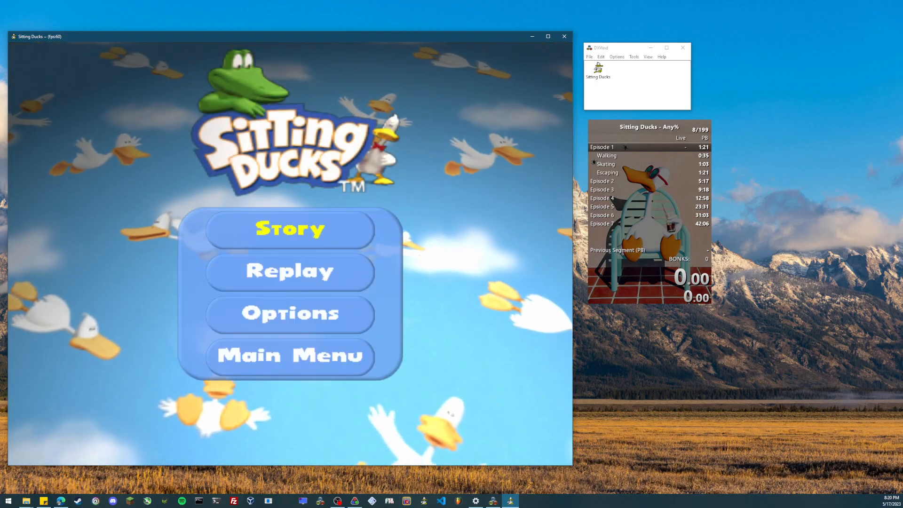
key("Down")
key("Down")
key("Up")
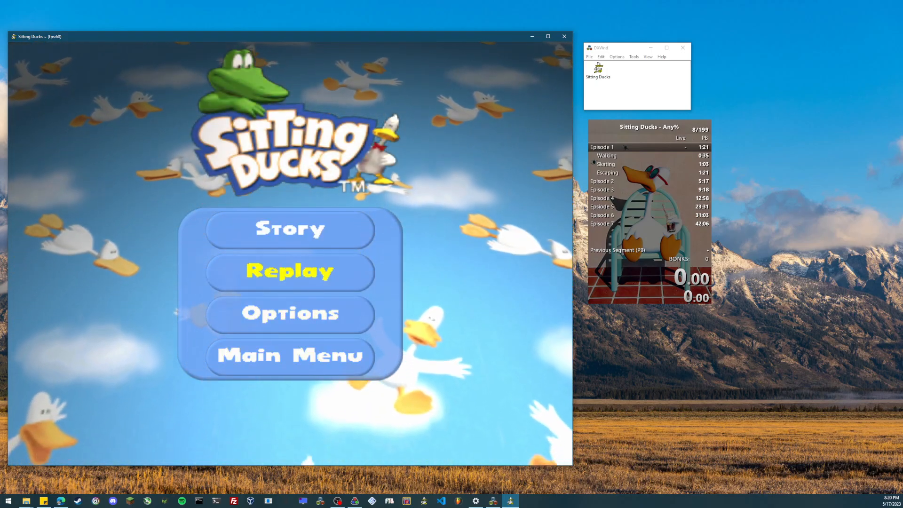
key("Down")
key("Down")
key("Return")
key("Return")
key("Return")
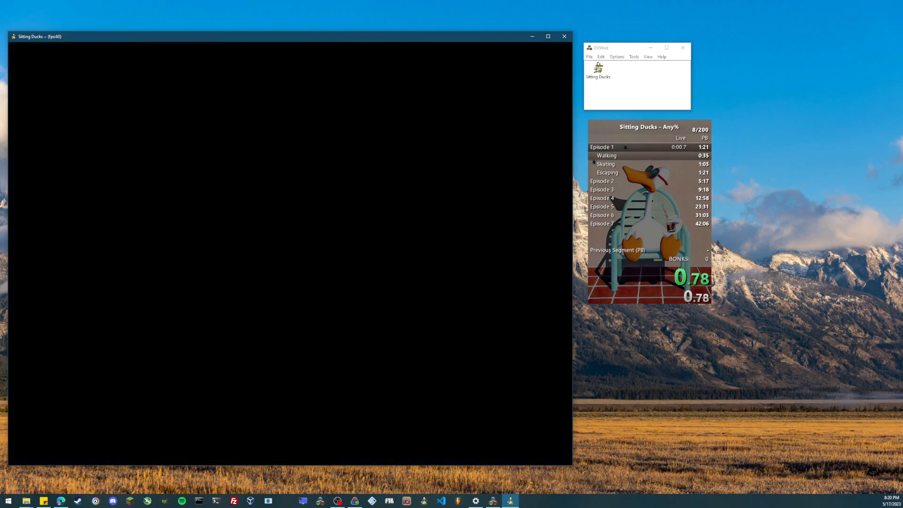